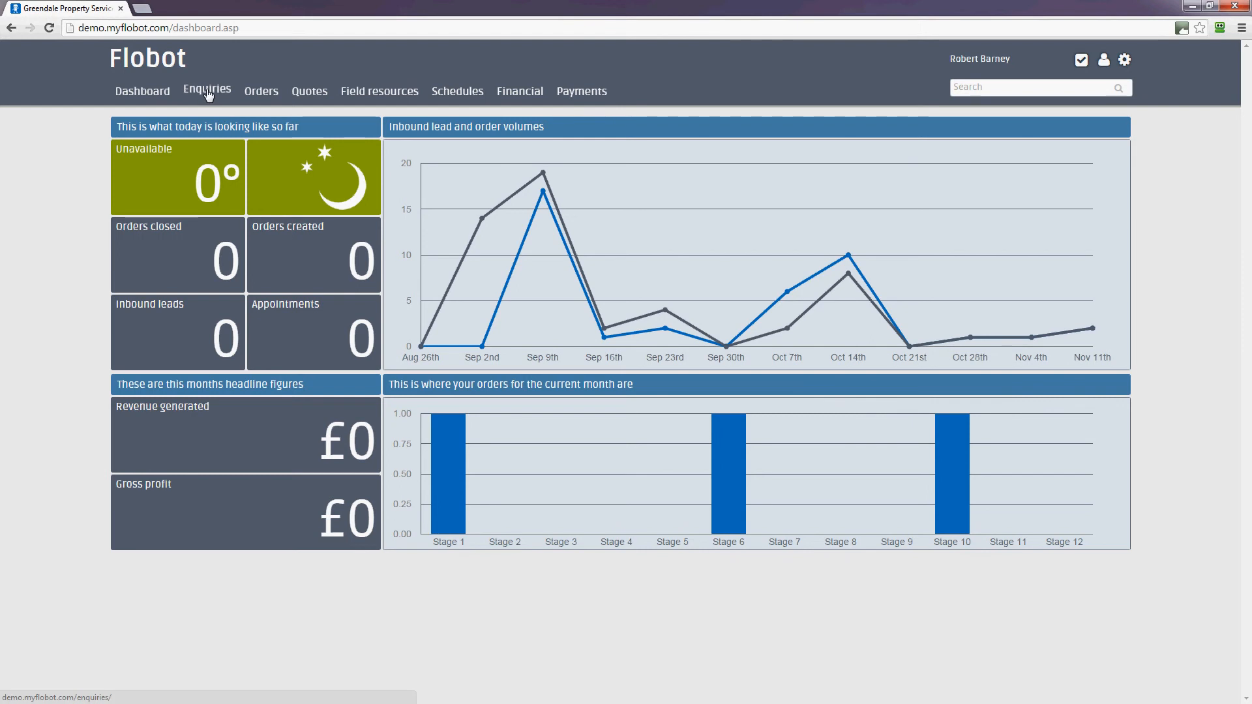
# - Go to the Enquiries list and open its options menu
pyautogui.click(207, 91)
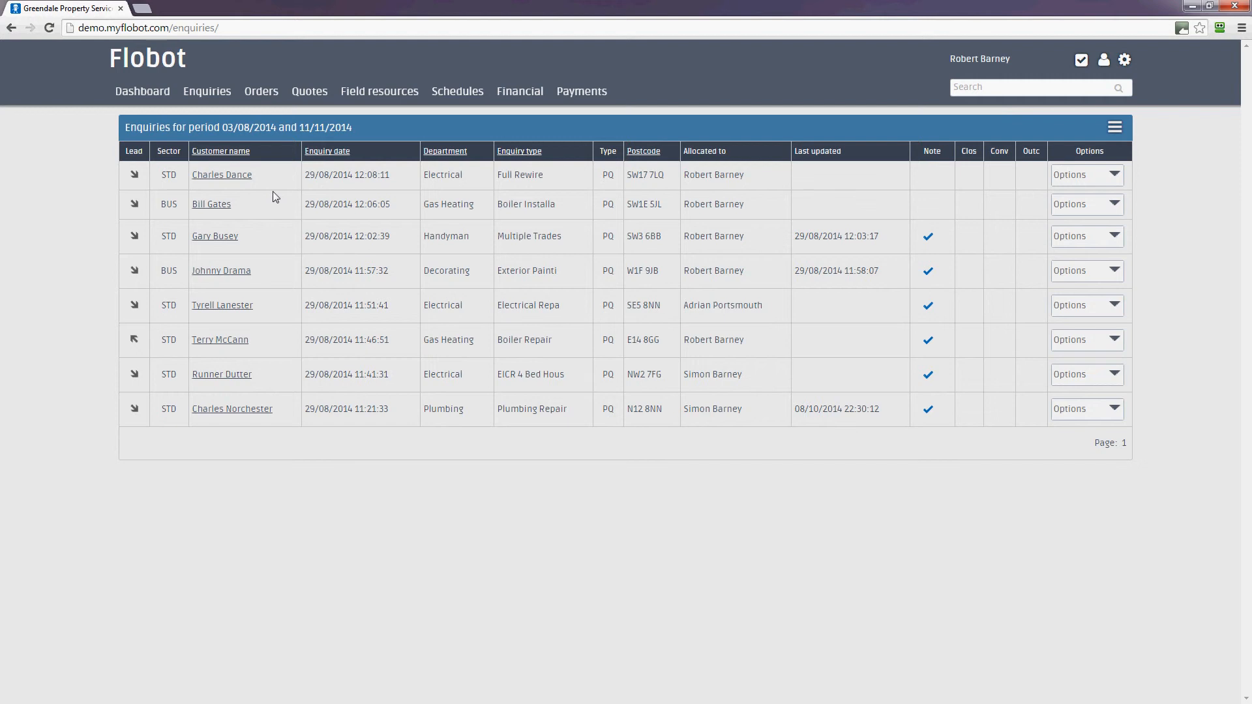
pyautogui.click(1116, 131)
pyautogui.click(1119, 133)
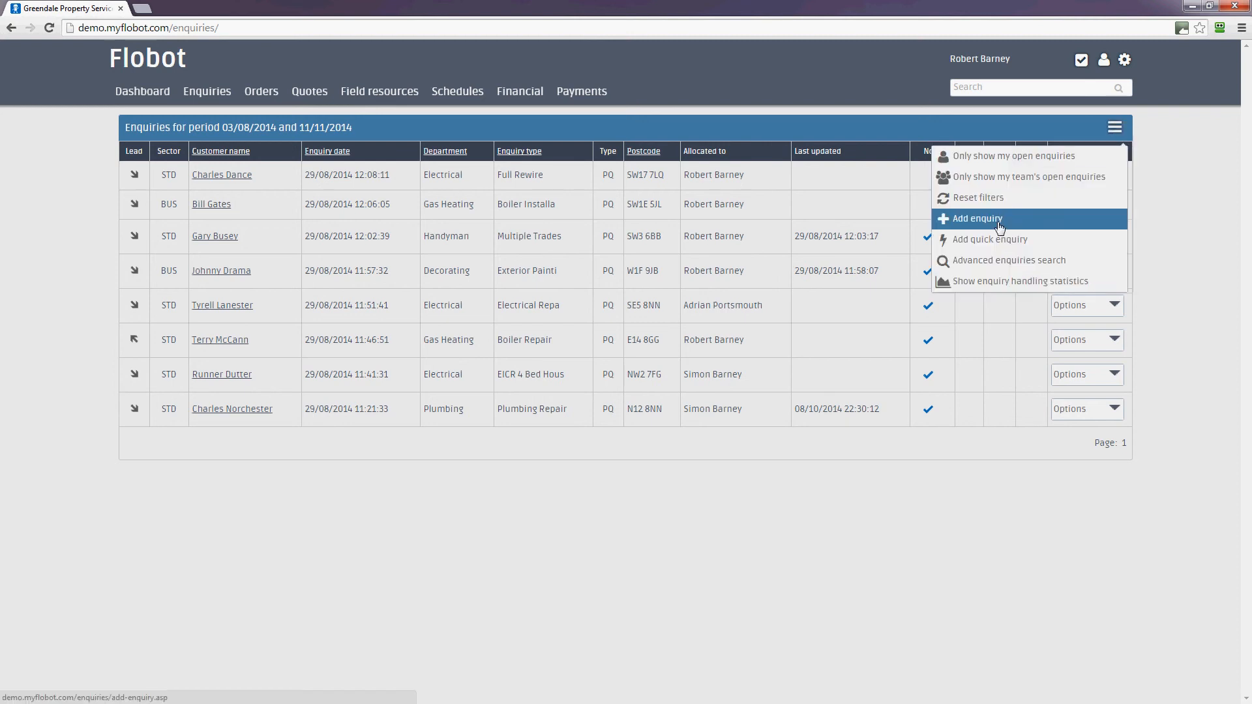
# - Start an Add enquiry form and cancel the existing-account search so it stays a new customer
pyautogui.click(999, 226)
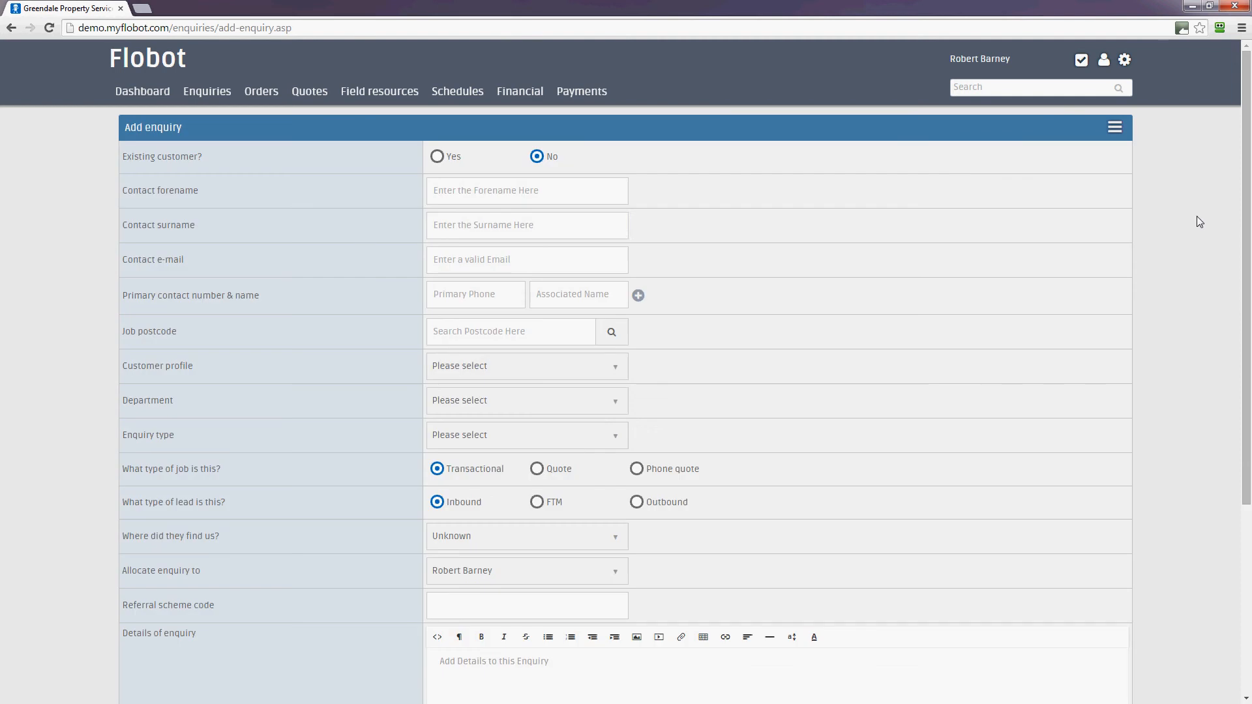
pyautogui.click(438, 157)
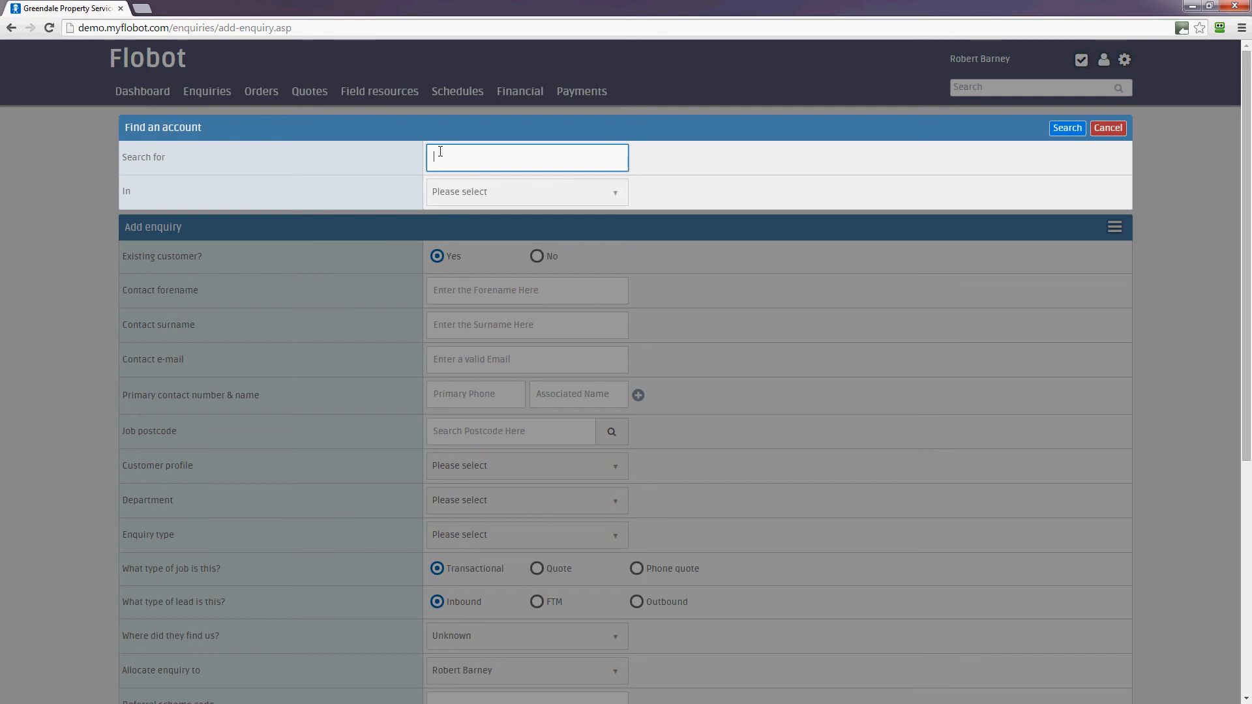
pyautogui.write('sains')
pyautogui.click(610, 192)
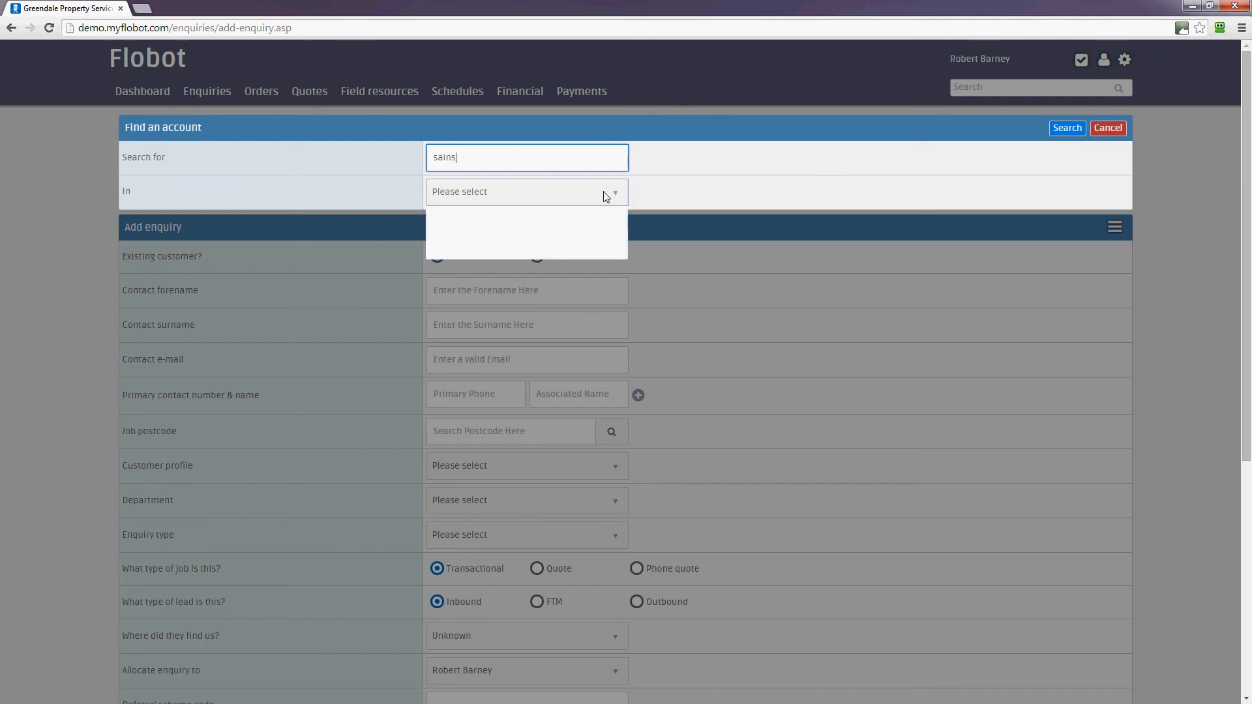
pyautogui.click(703, 188)
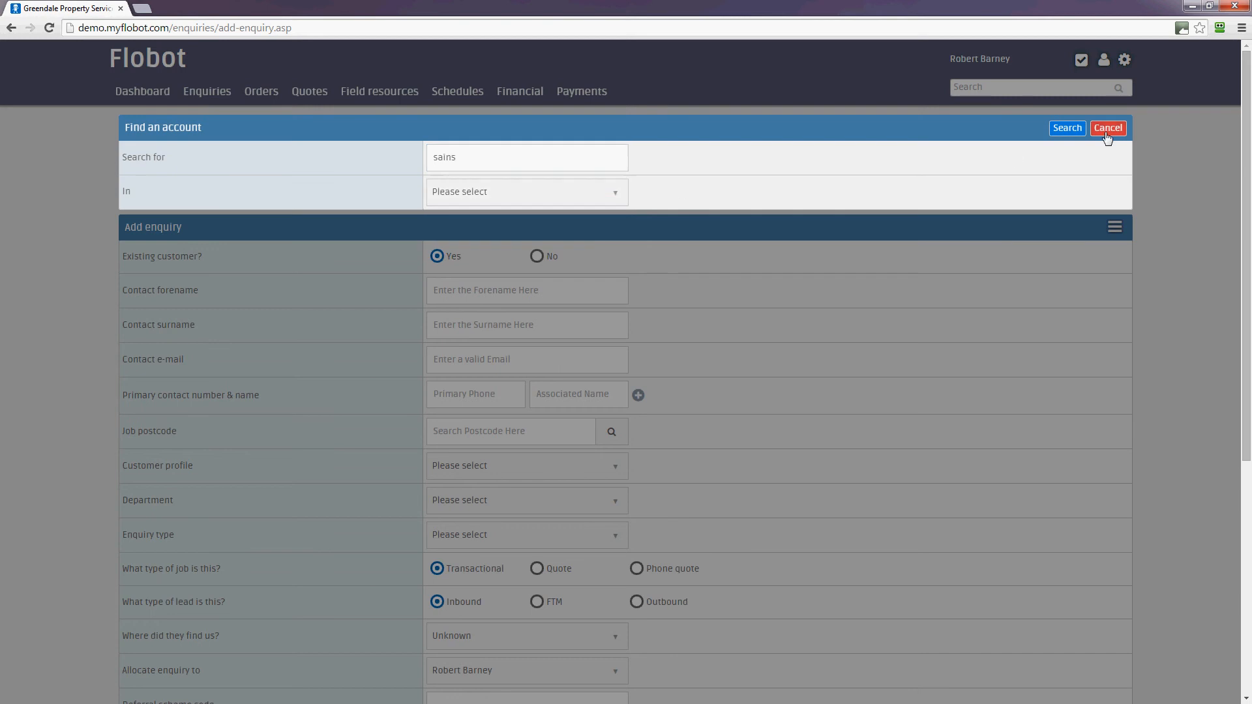
pyautogui.click(1107, 128)
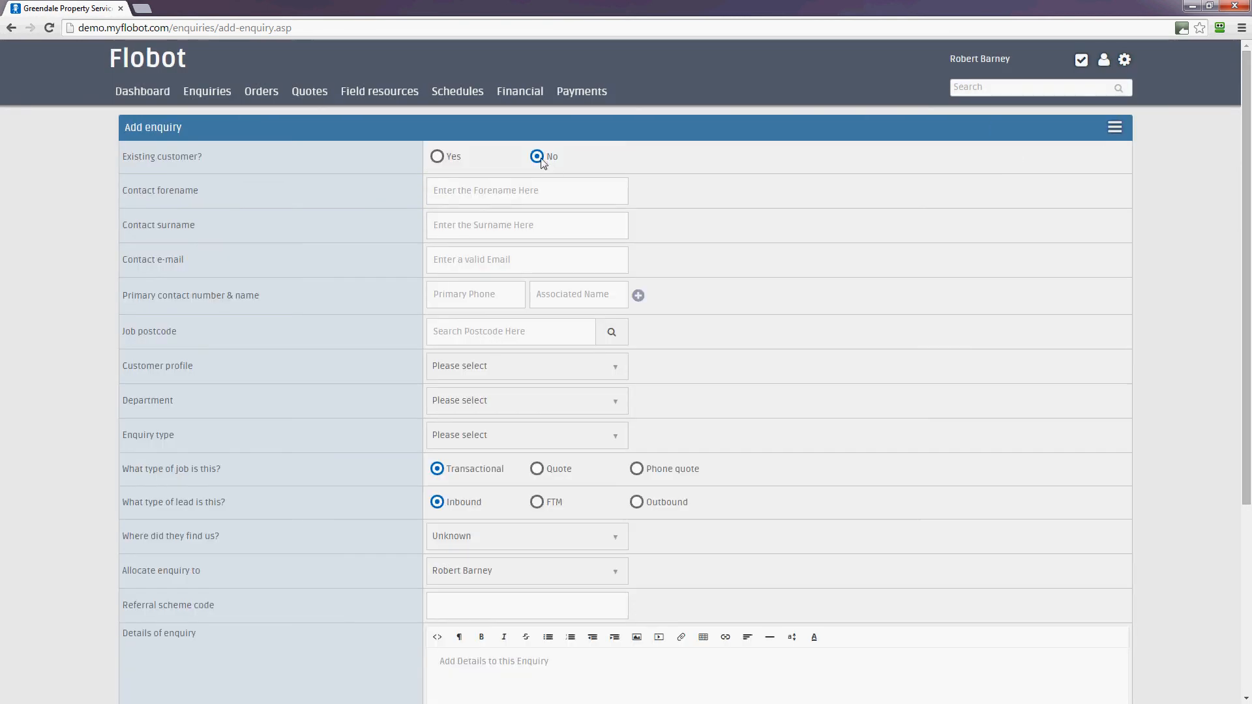
# - Enter the contact's forename and surname
pyautogui.press('Tab')
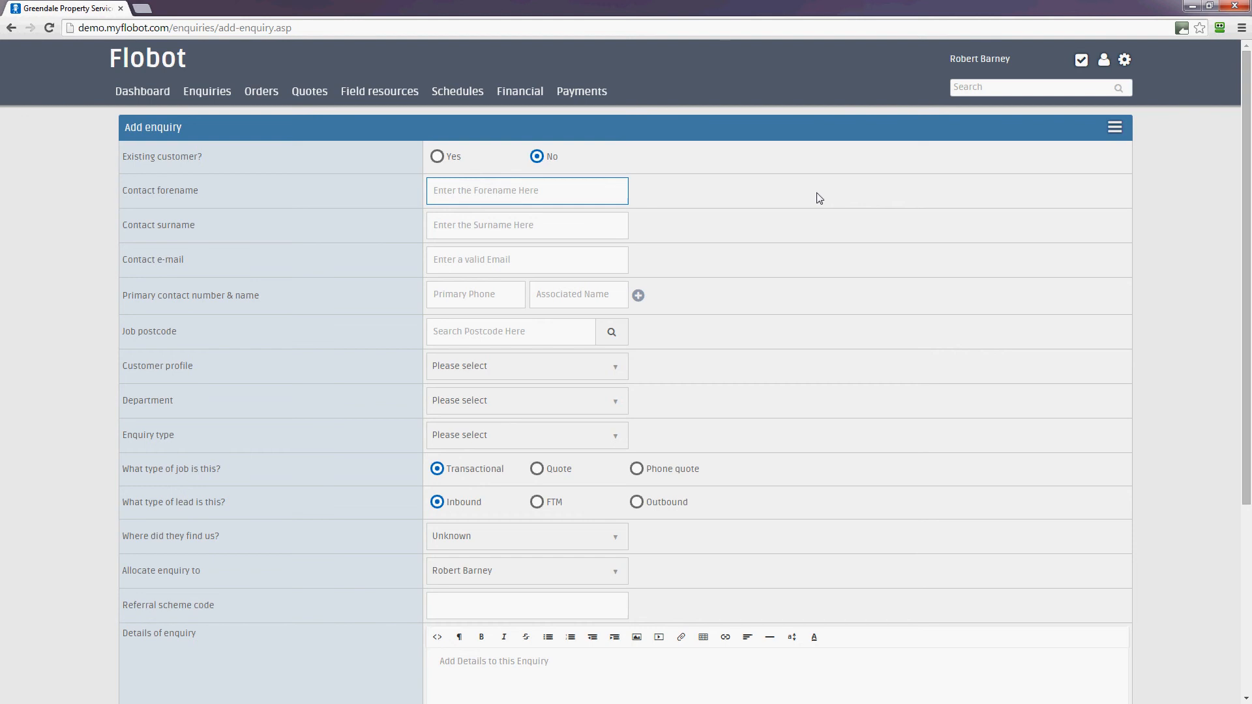
pyautogui.click(820, 198)
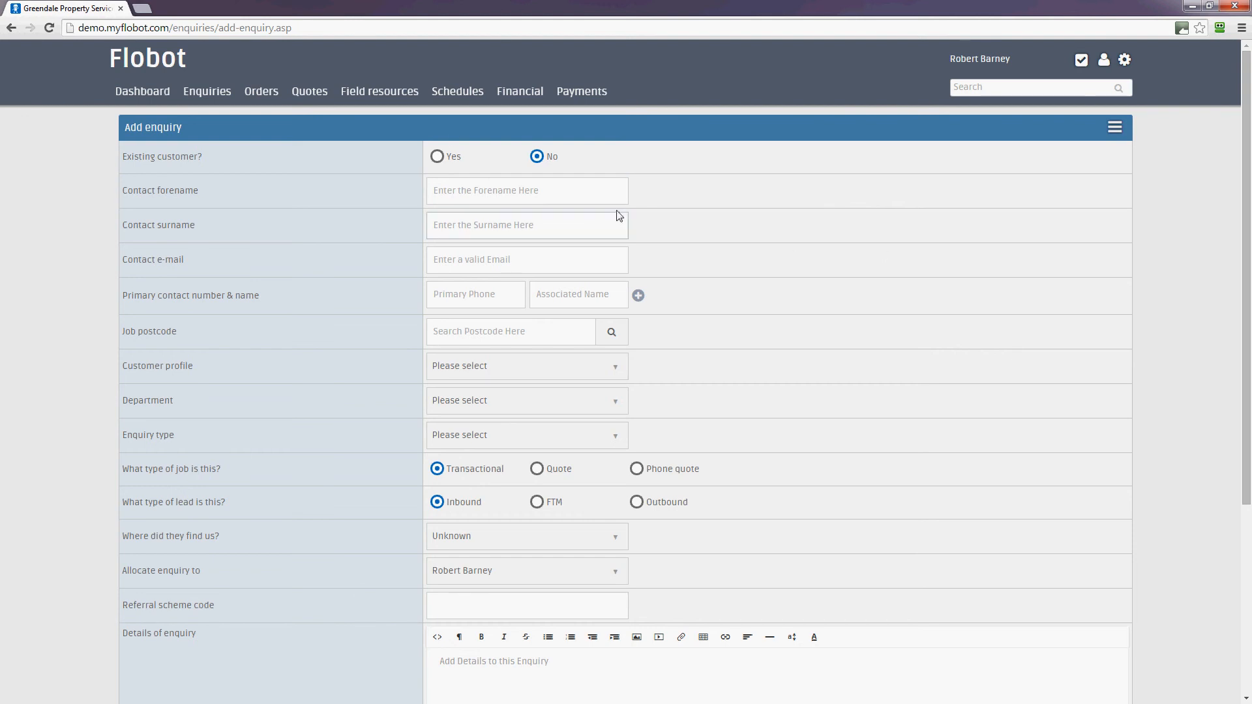
pyautogui.click(546, 191)
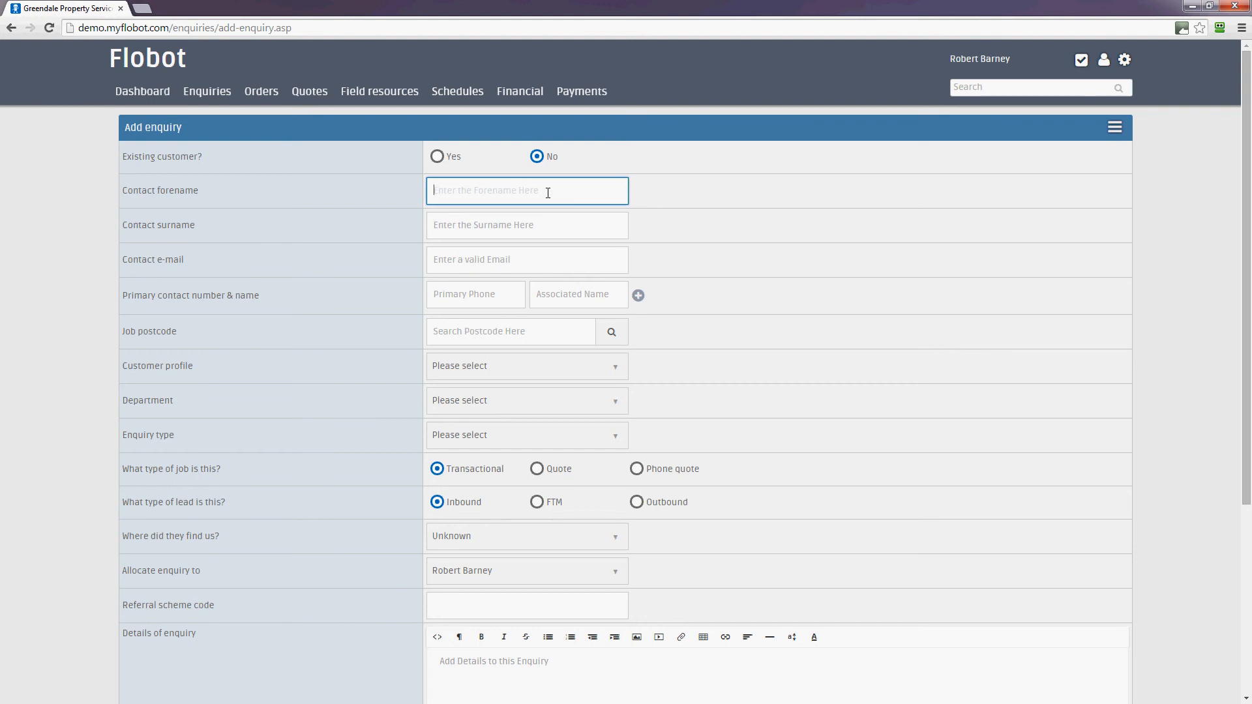
pyautogui.write('Rudolph')
pyautogui.press('Tab')
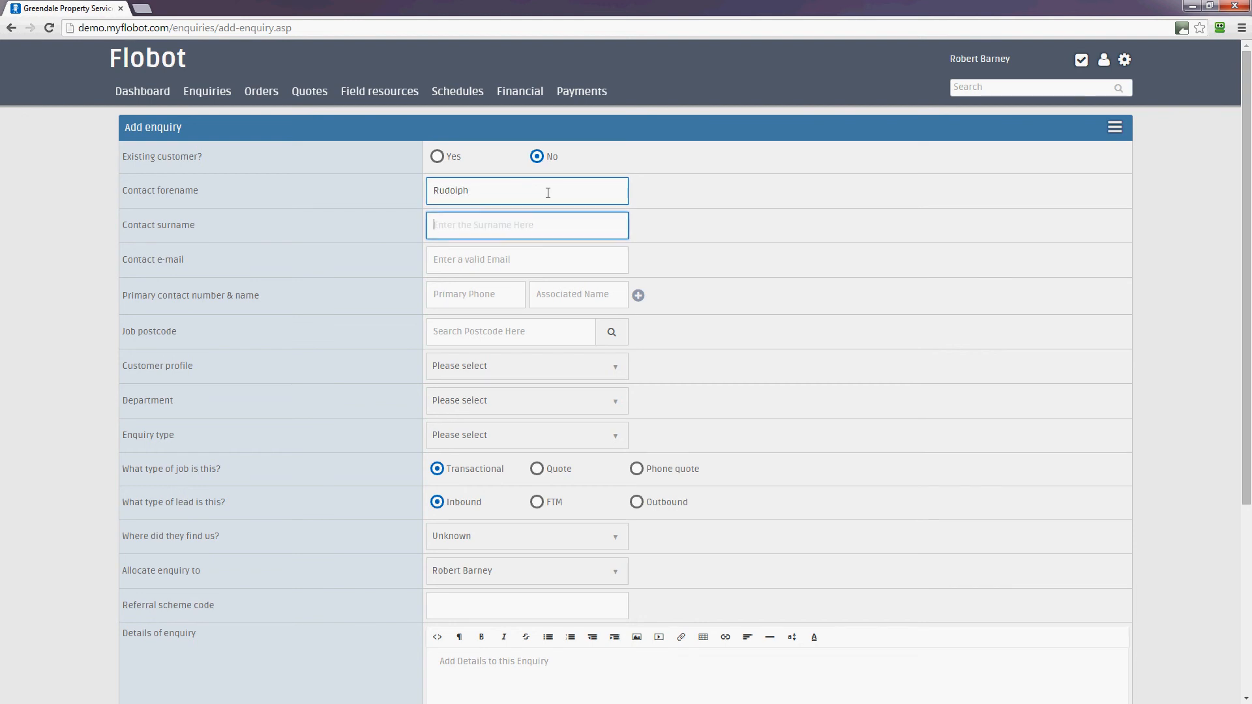
pyautogui.write('Christmas')
# - Fill in the contact's e-mail address, primary phone number and the job postcode
pyautogui.click(532, 258)
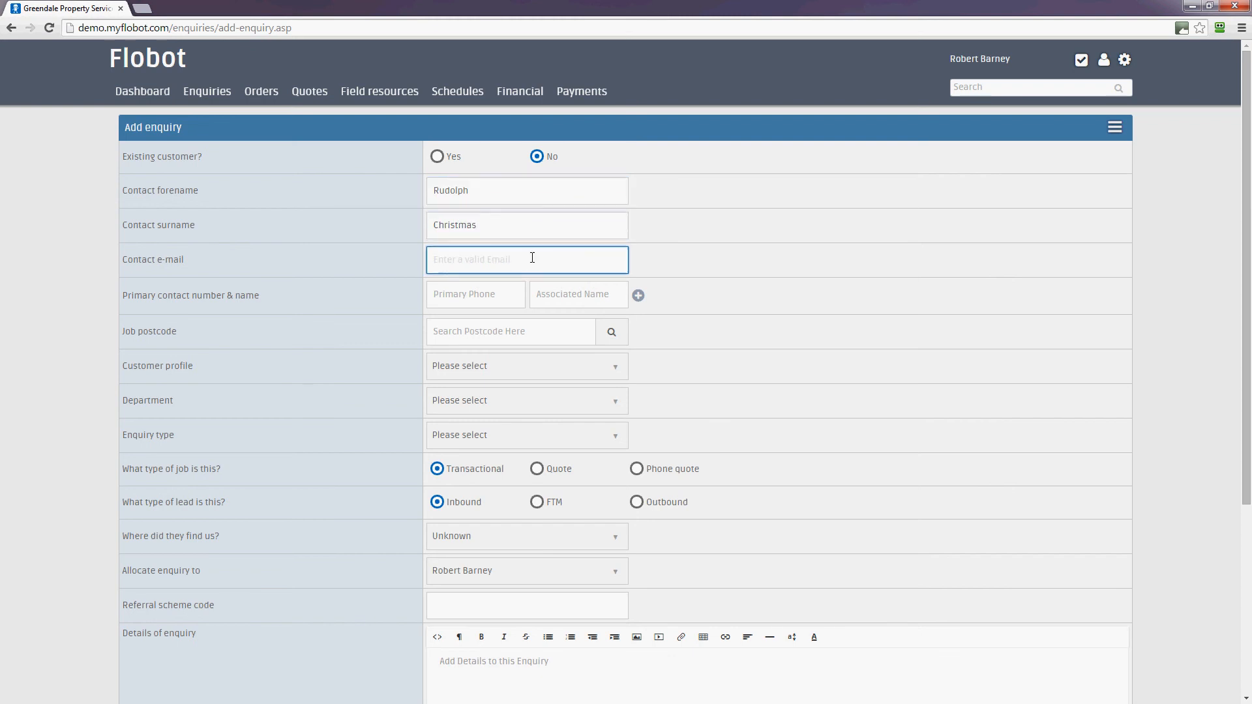
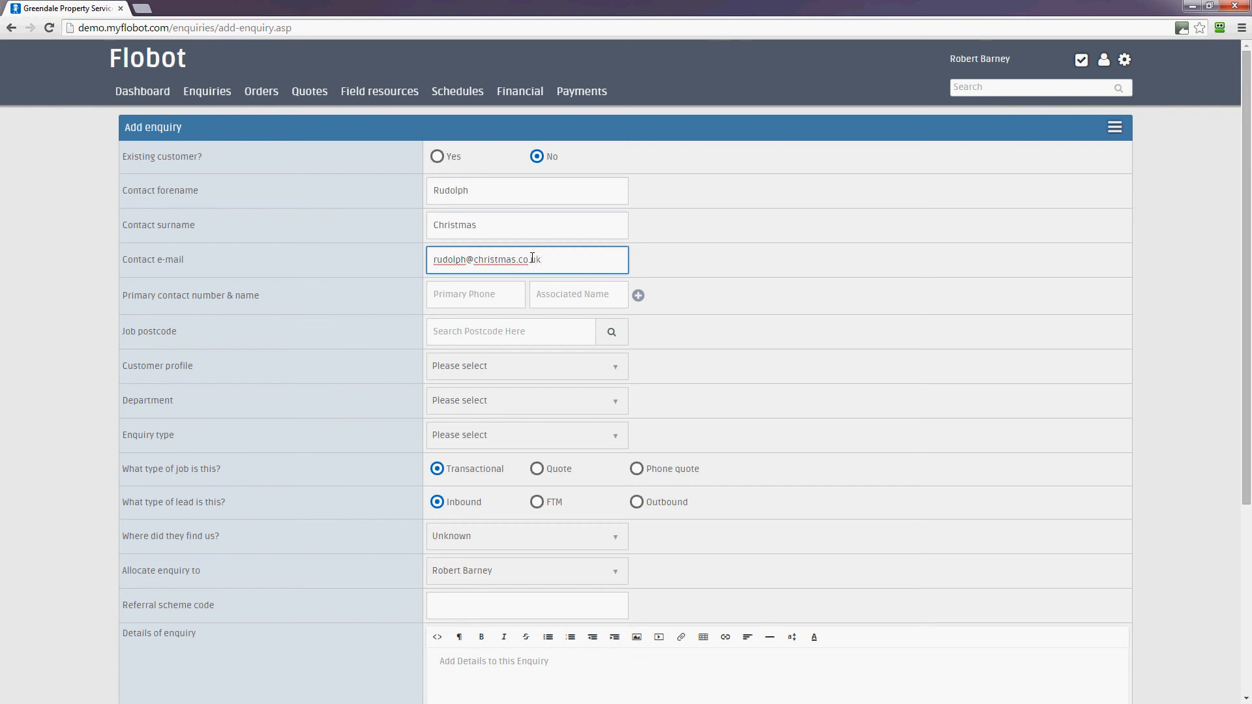
pyautogui.click(494, 290)
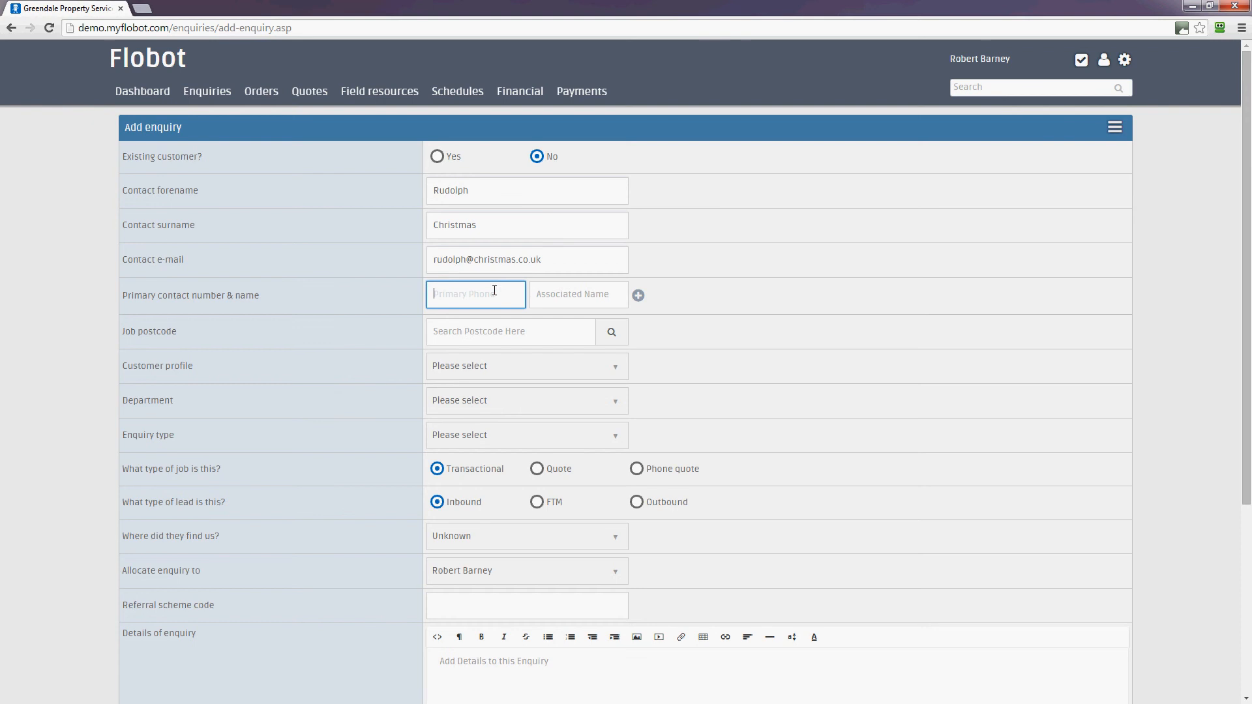
pyautogui.write('0125689')
pyautogui.click(509, 339)
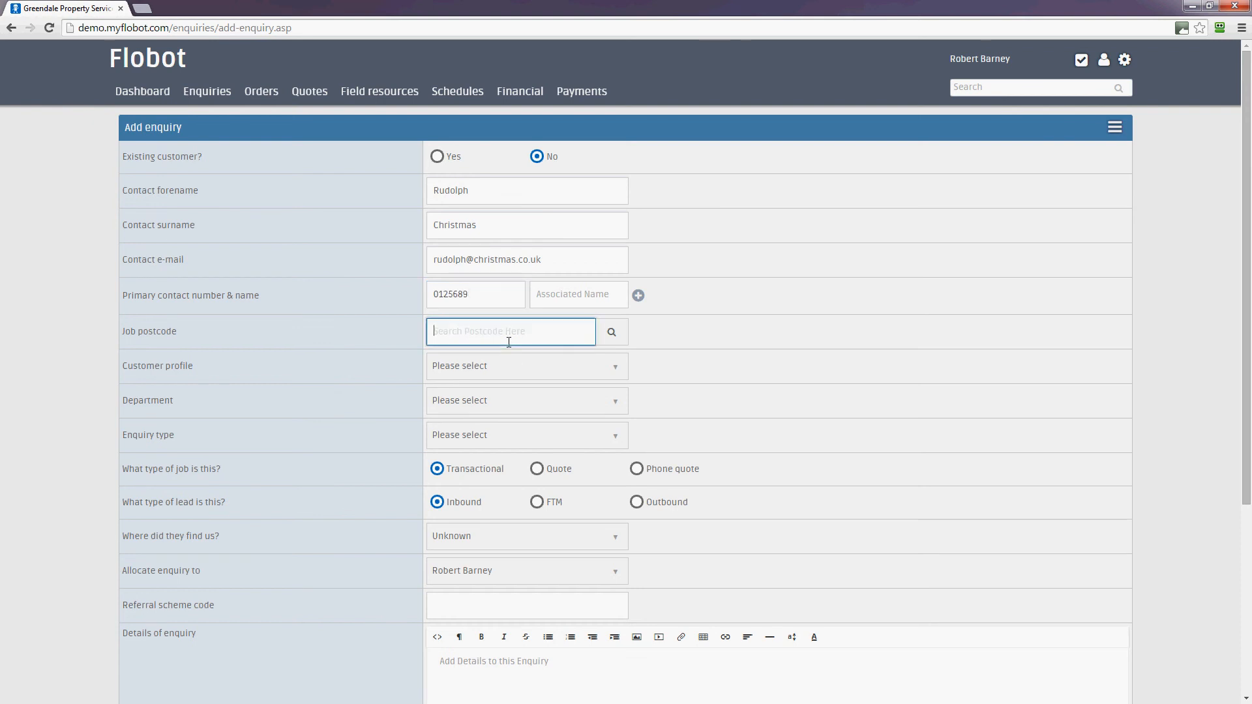
pyautogui.write('sw16 5ru')
# - Search the job postcode and pick the customer's address to fill the address line and town
pyautogui.click(612, 332)
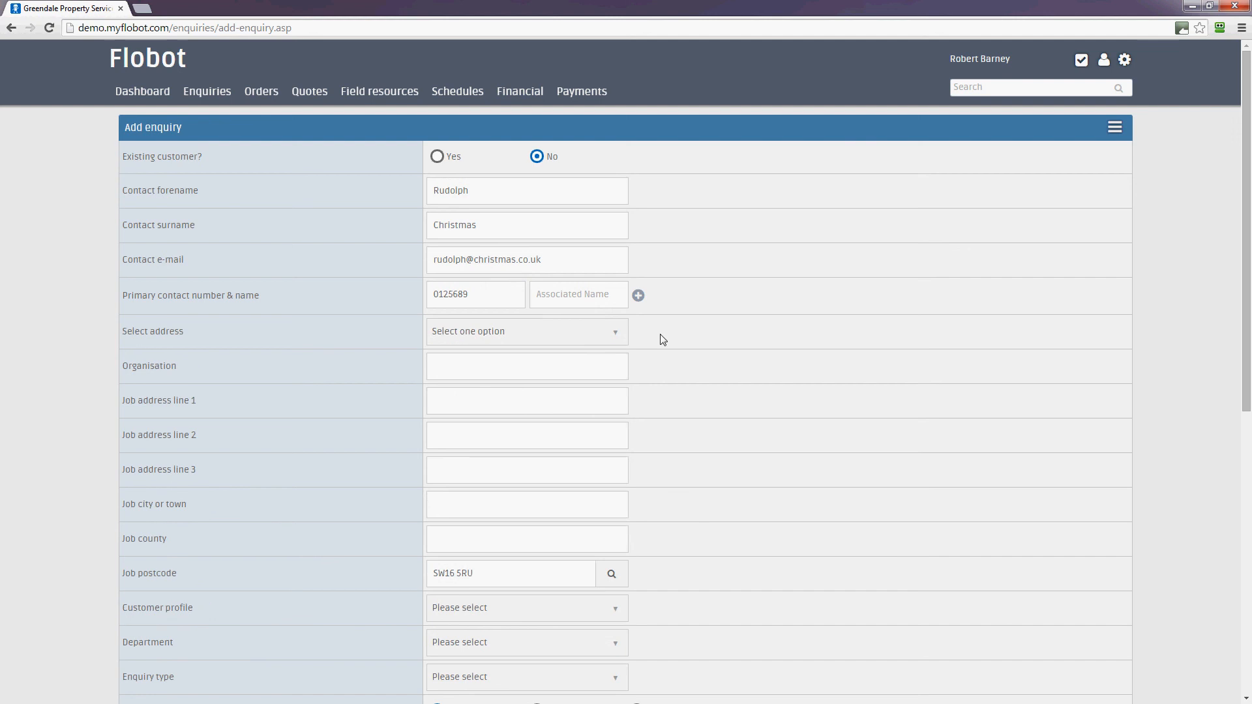
pyautogui.click(579, 333)
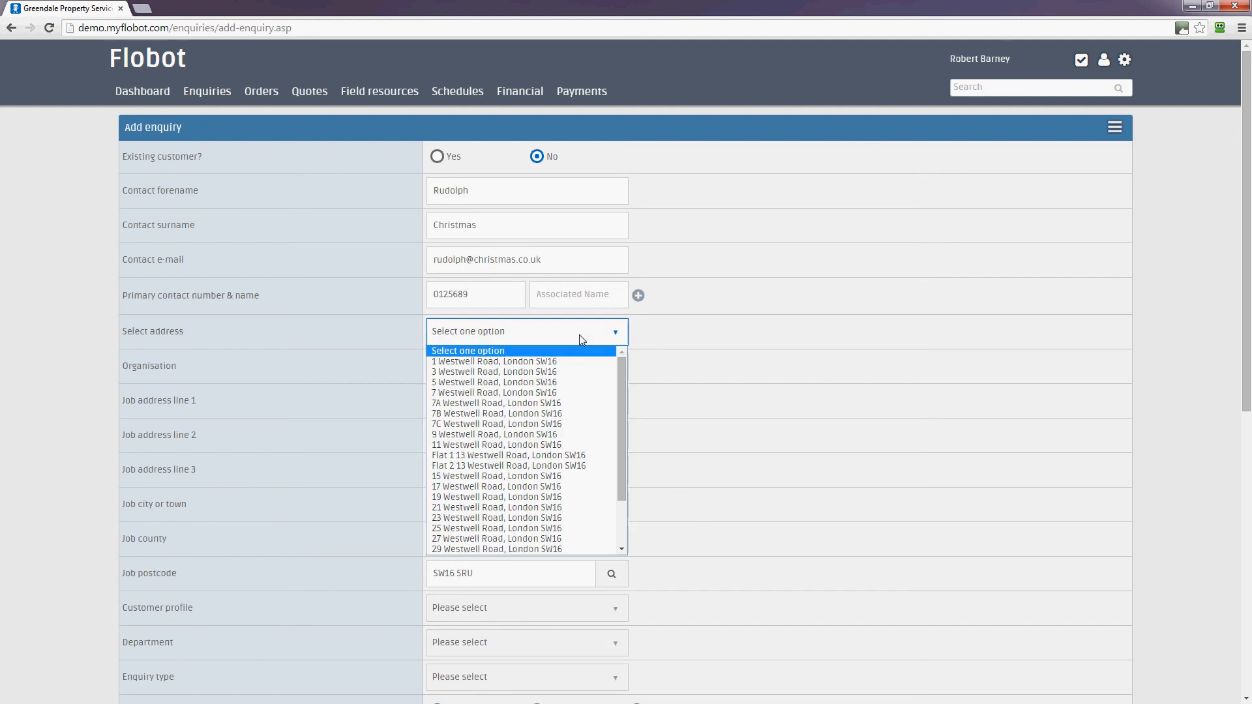
pyautogui.click(547, 423)
pyautogui.scroll(-3, 773, 406)
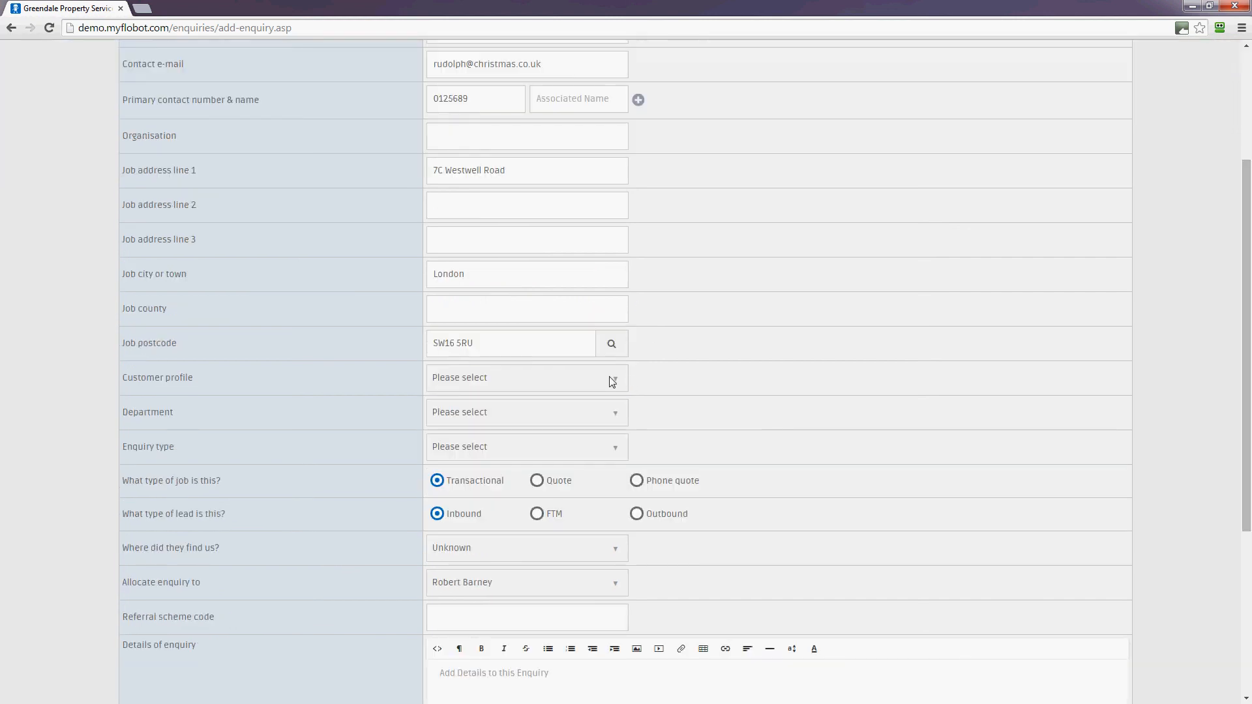
pyautogui.scroll(-1, 717, 383)
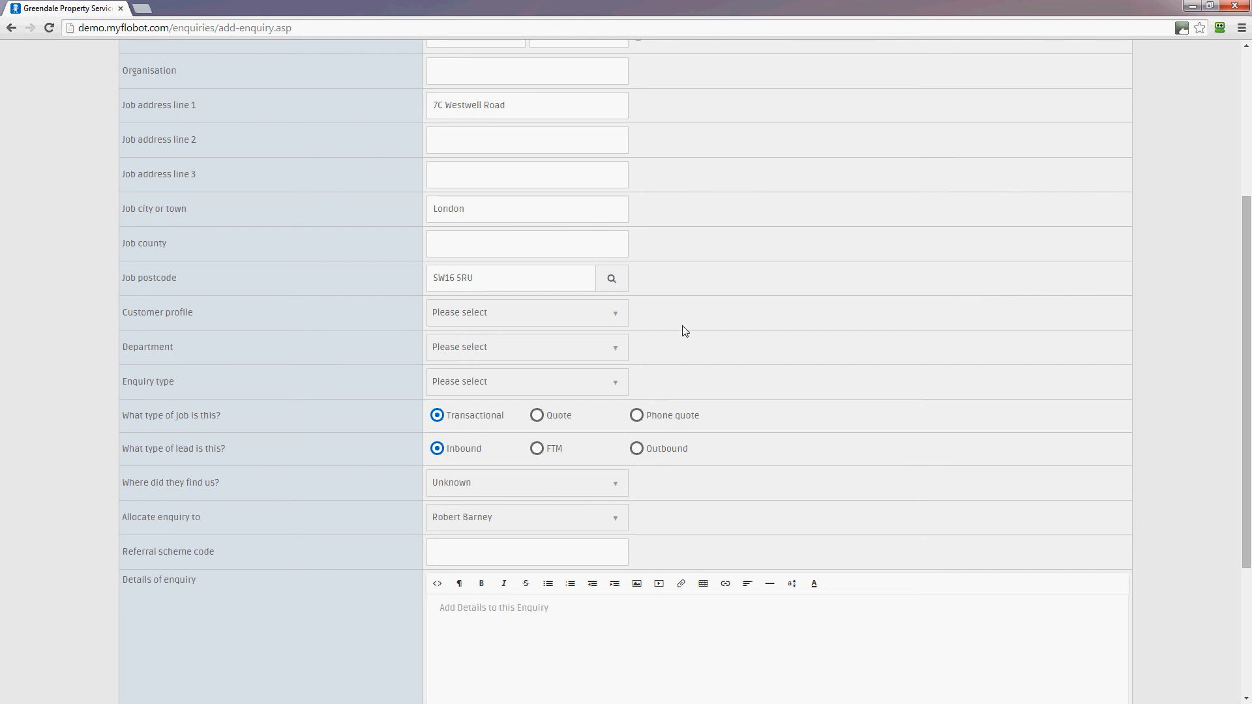
# - Set Customer profile to Homeowner, Department to Decorating and Enquiry type to Interior Painting
pyautogui.click(578, 316)
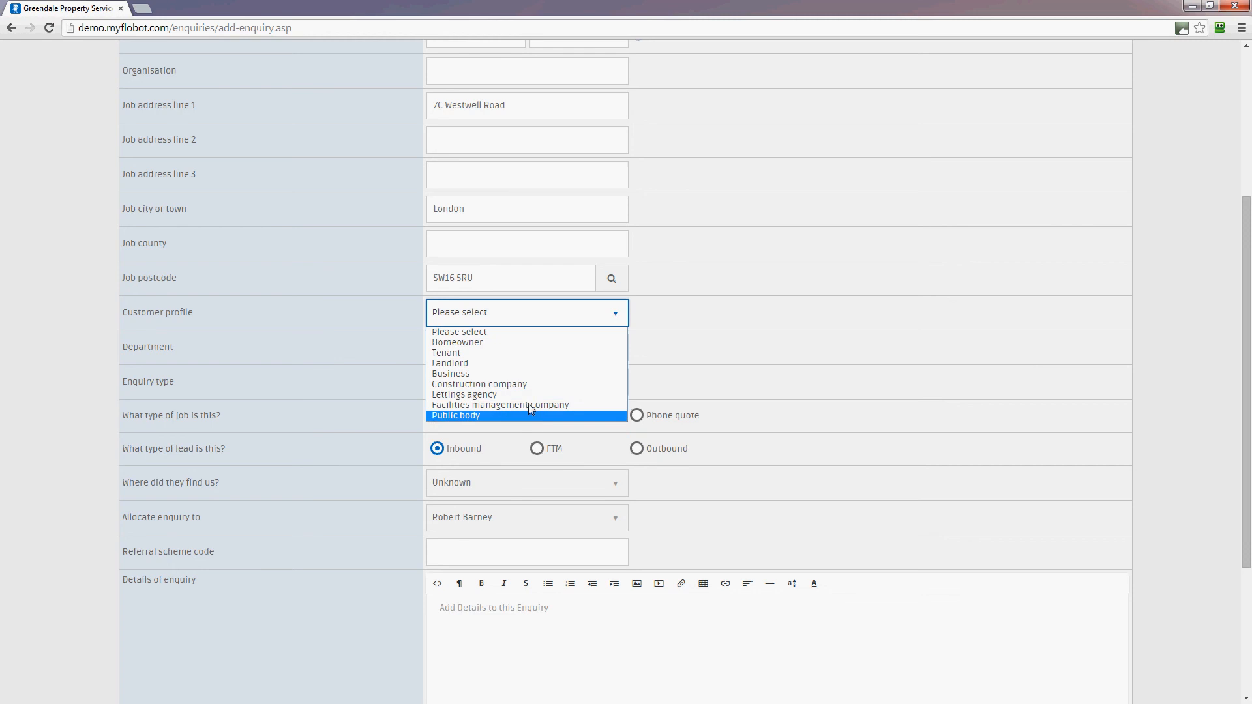
pyautogui.click(530, 343)
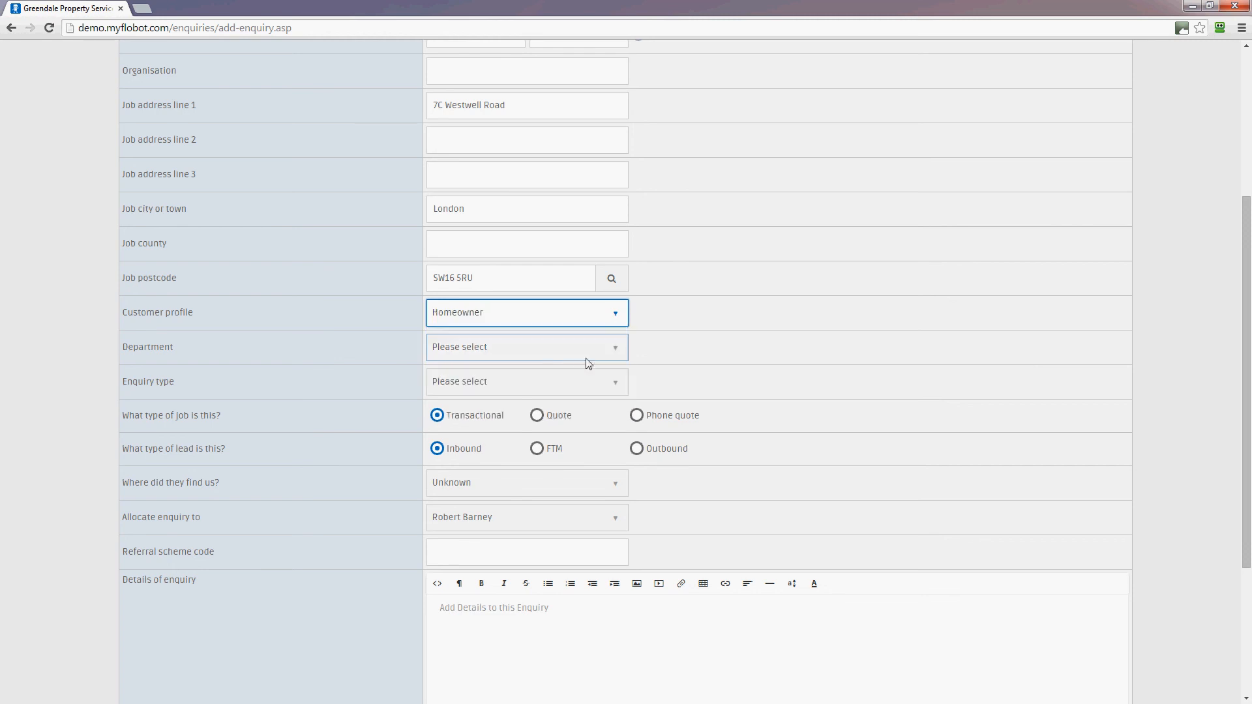
pyautogui.click(570, 354)
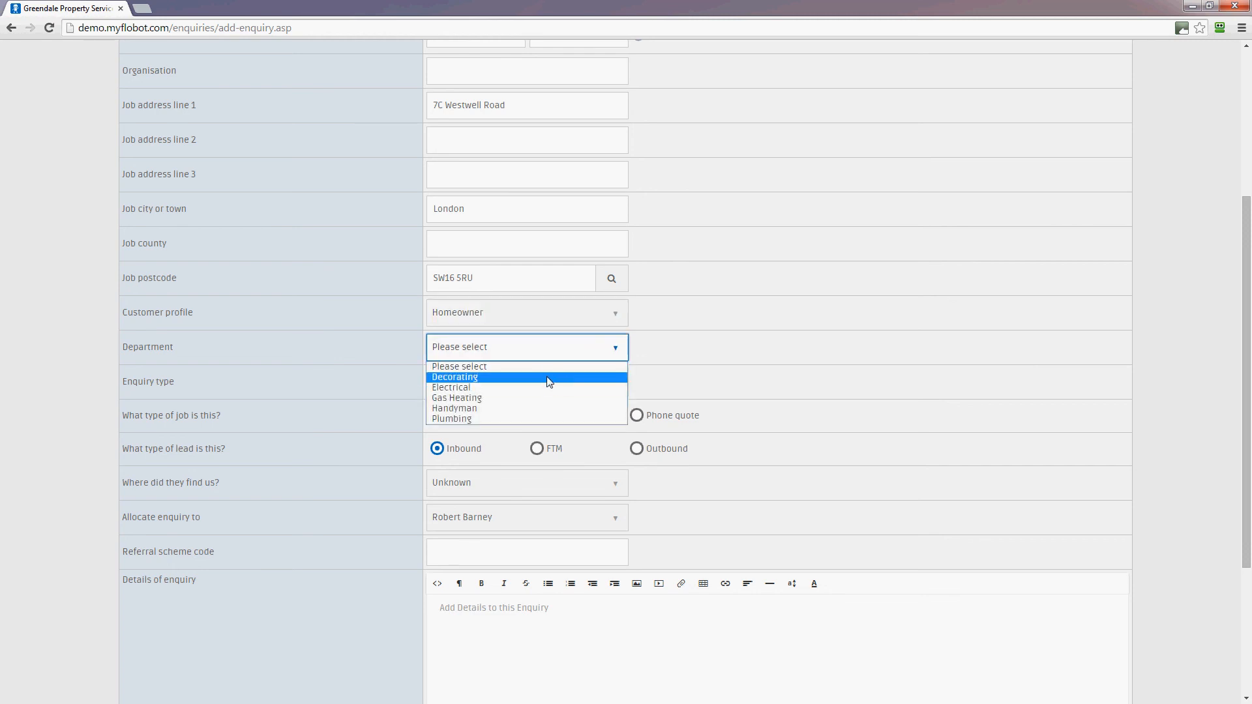
pyautogui.click(547, 379)
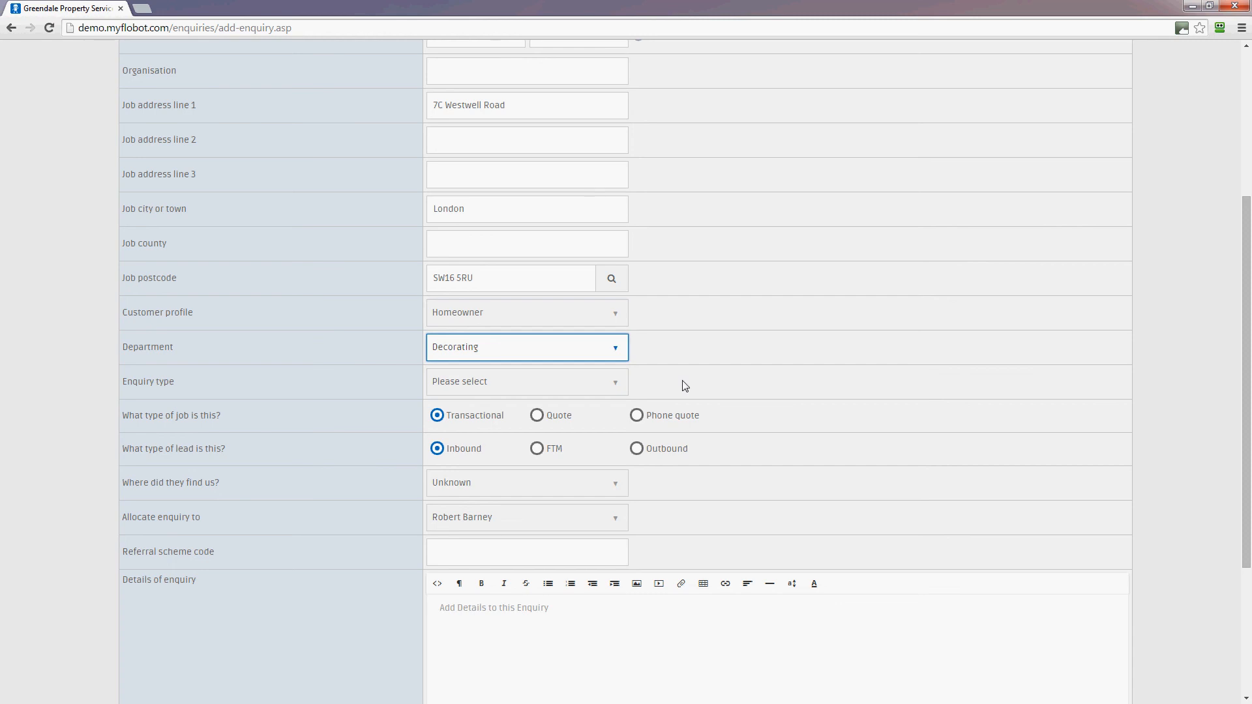
pyautogui.scroll(-1, 685, 385)
pyautogui.click(539, 322)
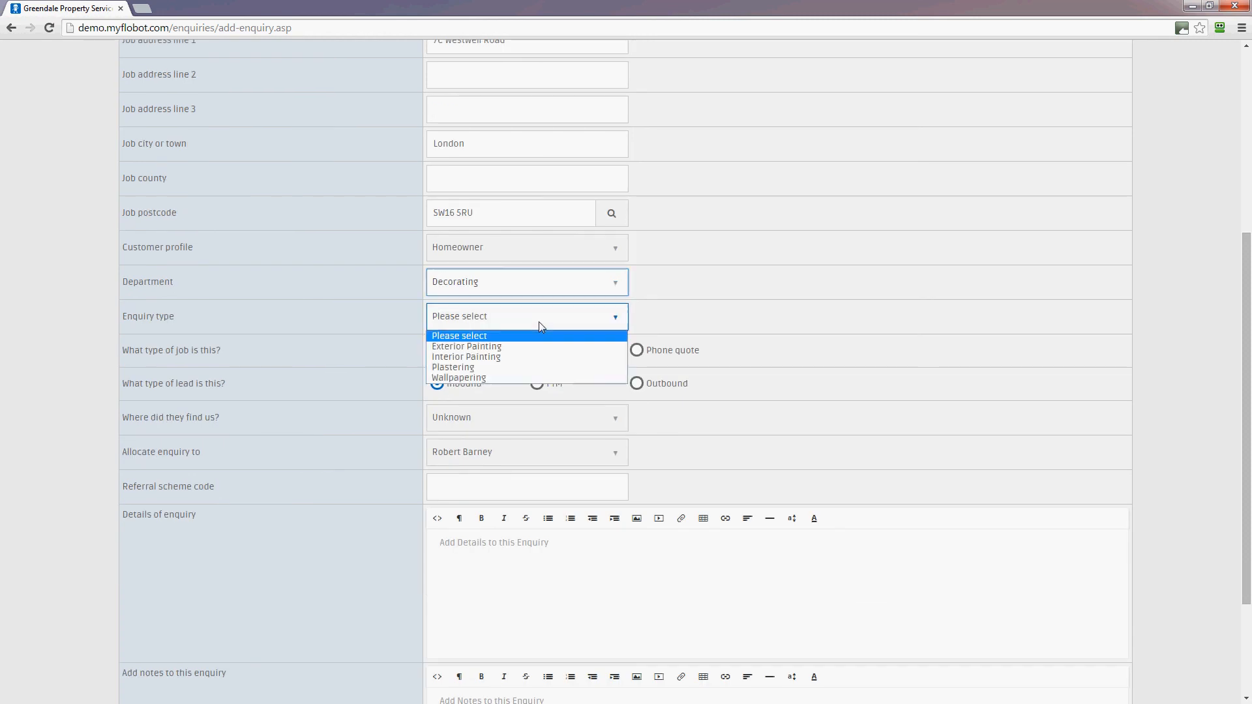
pyautogui.click(537, 358)
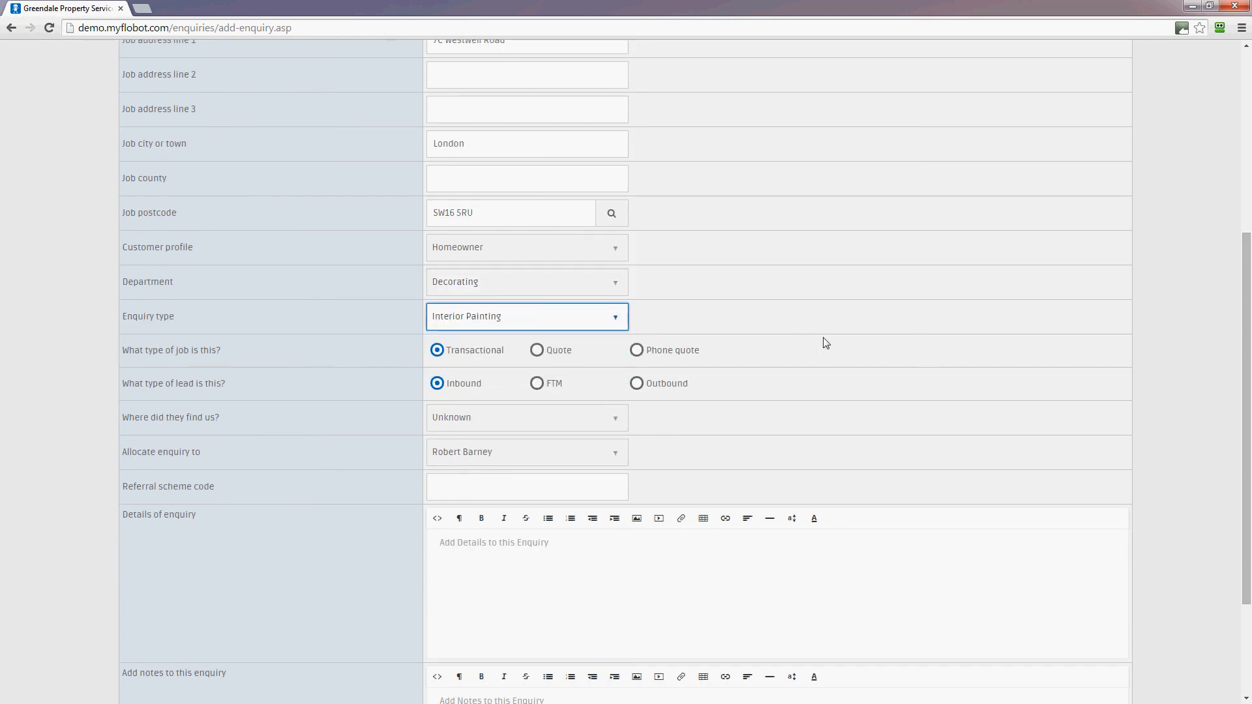
pyautogui.doubleClick(183, 319)
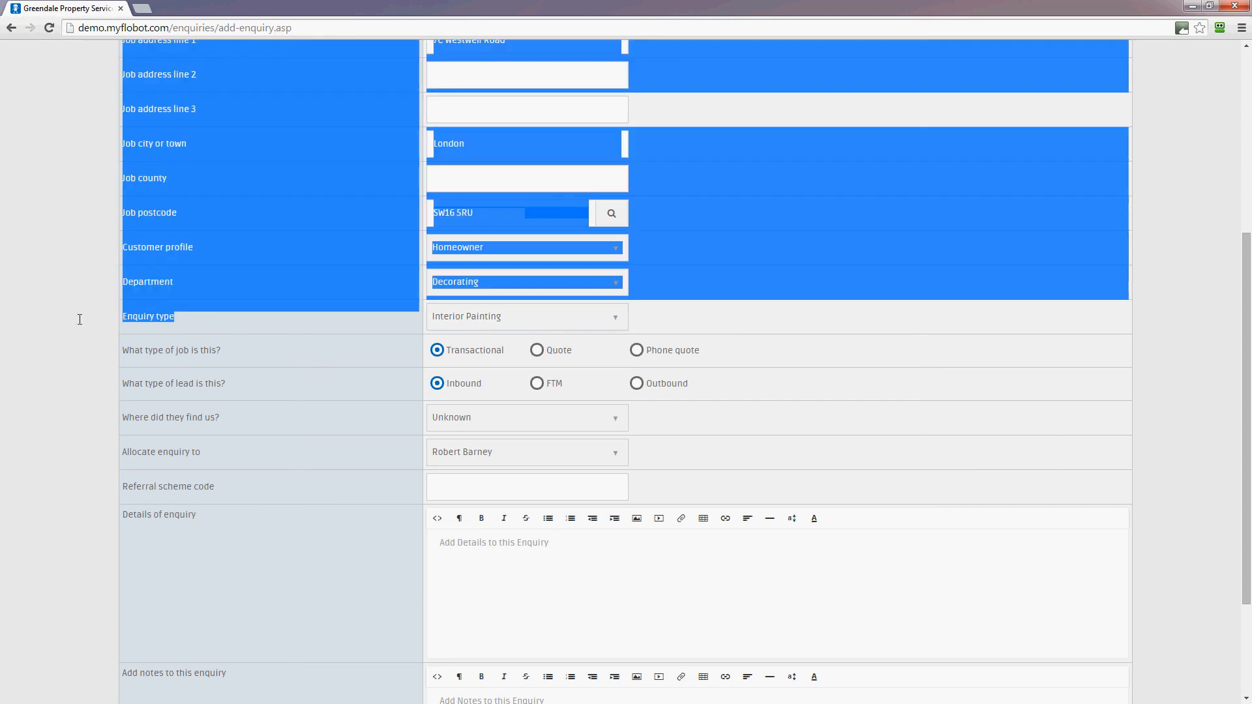
pyautogui.click(210, 319)
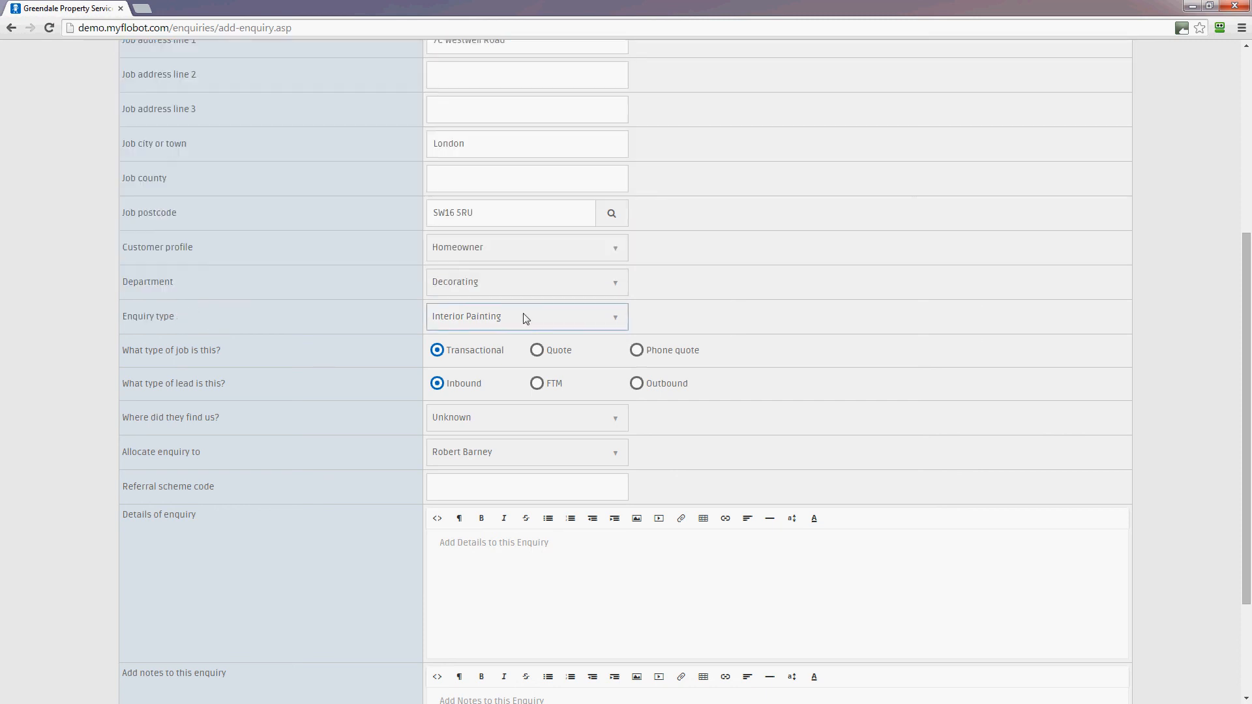
pyautogui.scroll(-1, 945, 341)
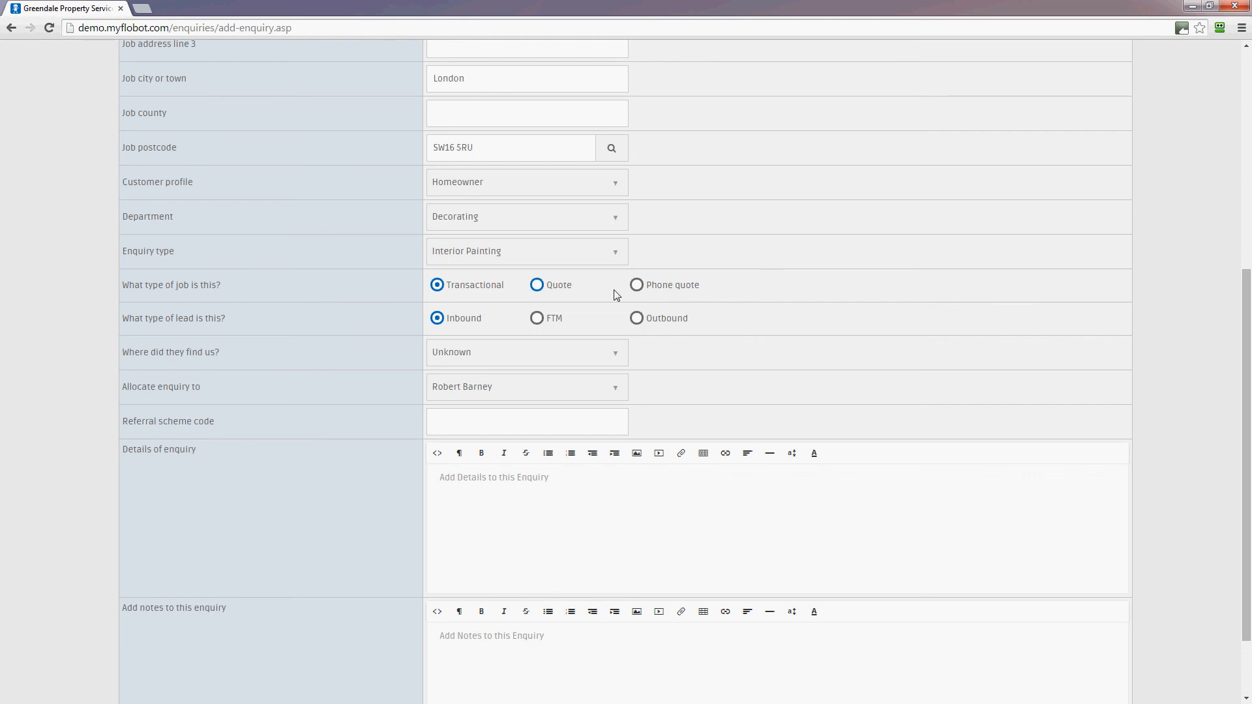
# - Make the job a Quote with Google Adwords as the lead source, keeping the existing staff allocation
pyautogui.click(537, 285)
pyautogui.click(603, 355)
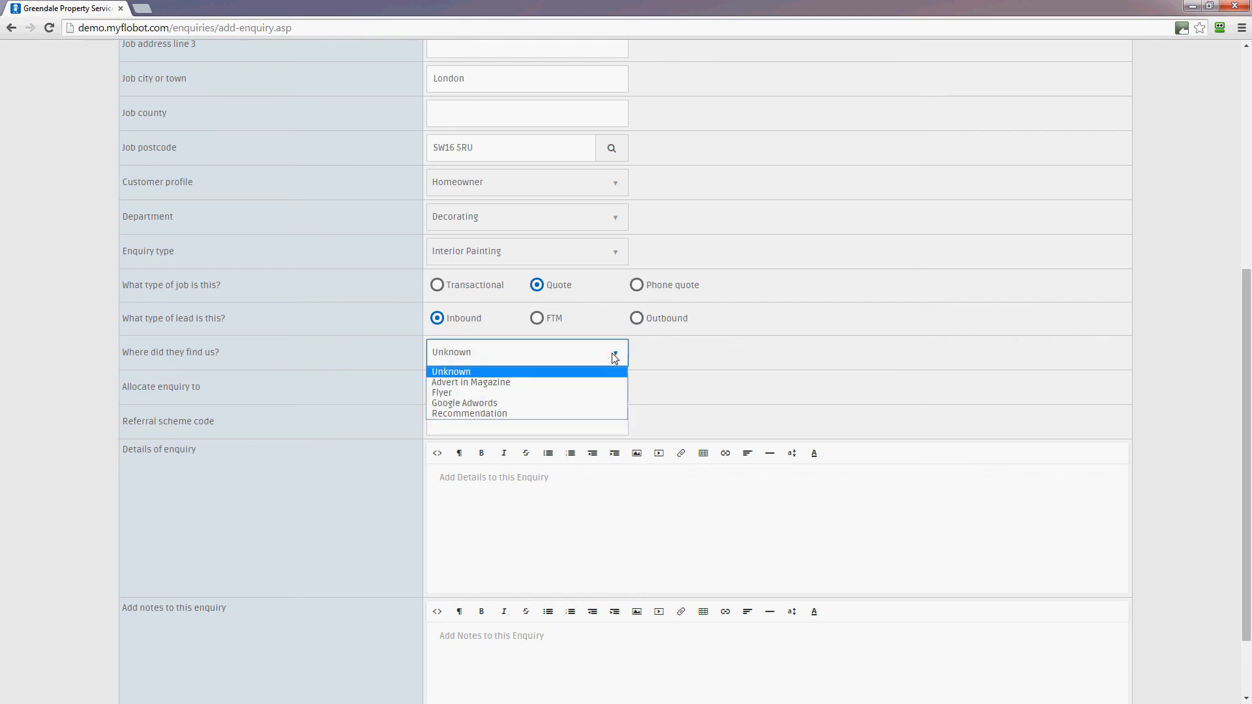
pyautogui.click(548, 405)
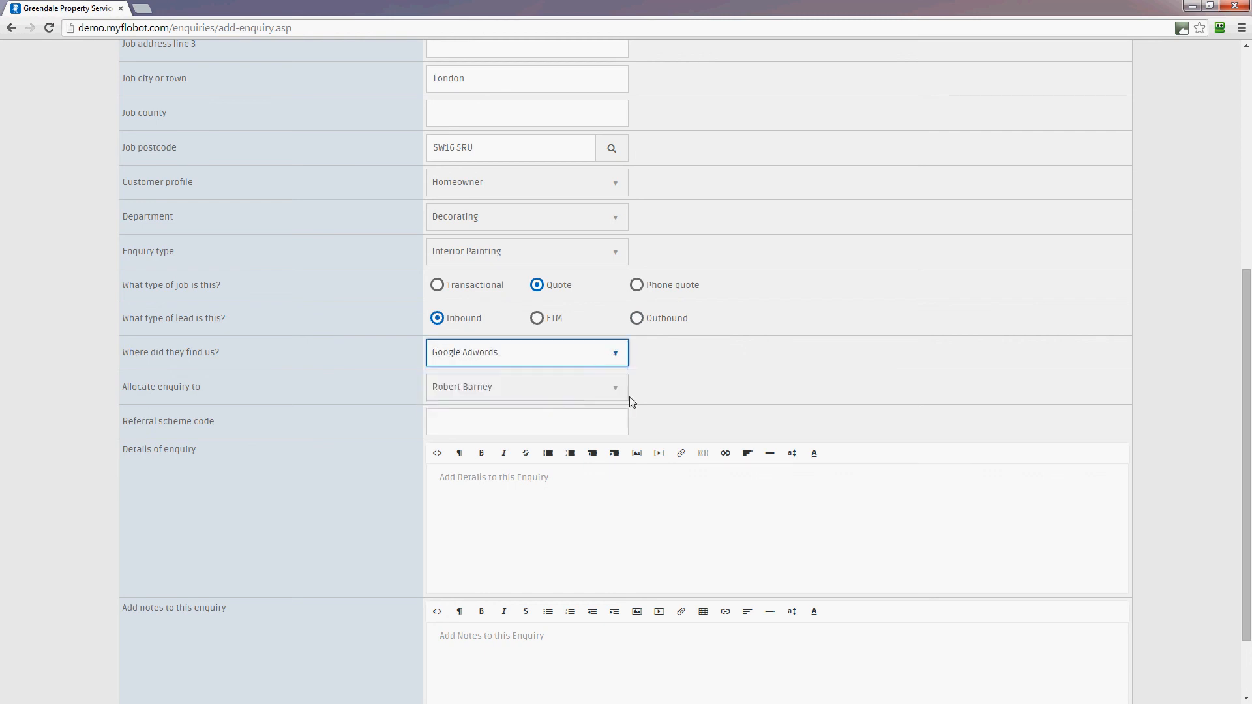
pyautogui.click(451, 390)
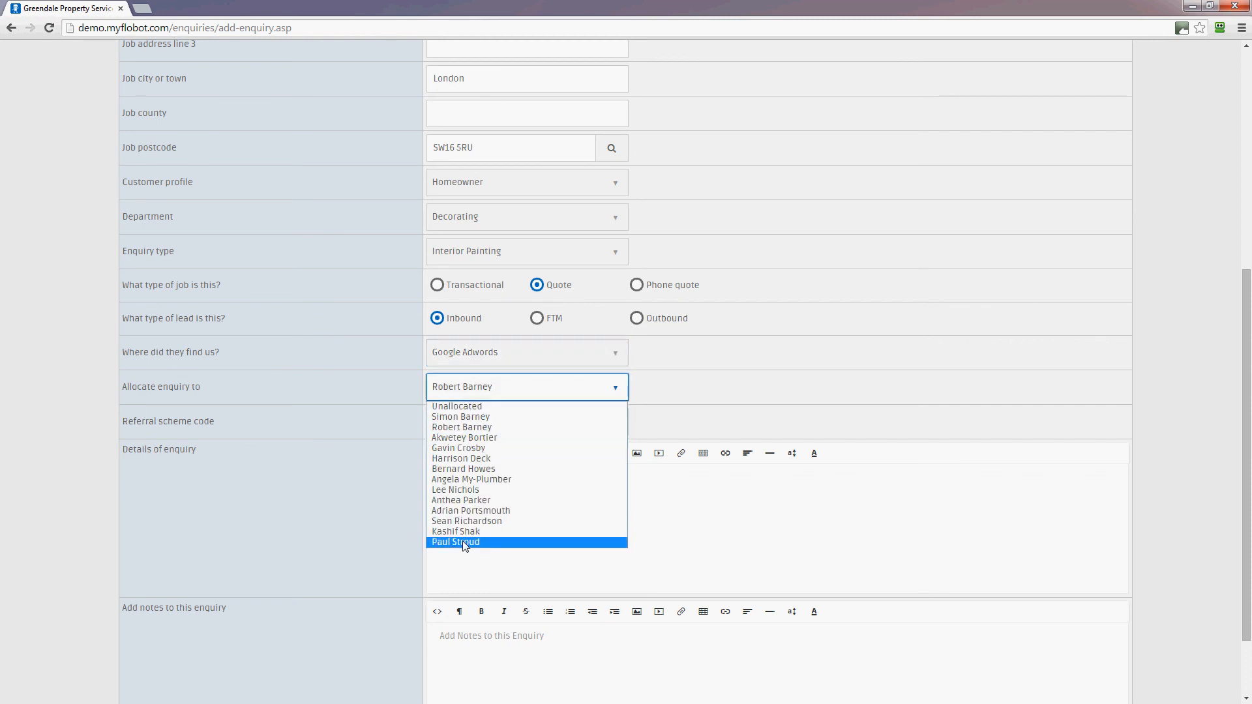
pyautogui.click(681, 367)
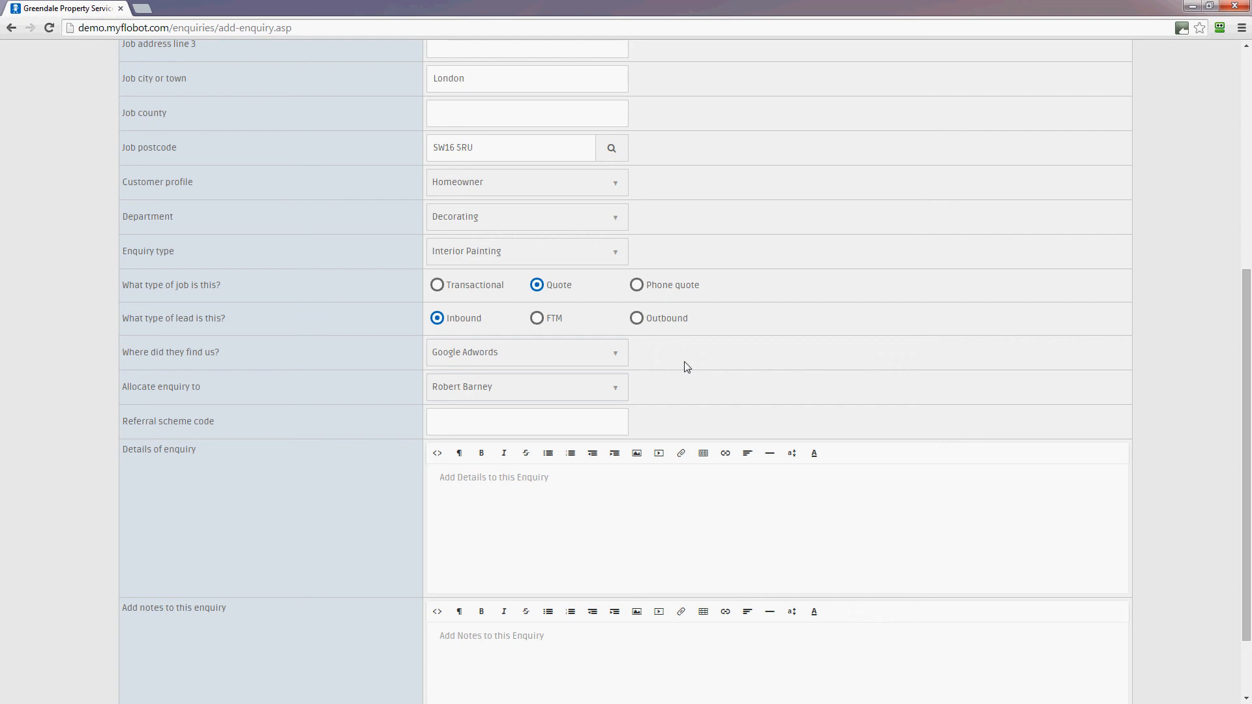
pyautogui.scroll(-2, 671, 333)
pyautogui.click(504, 330)
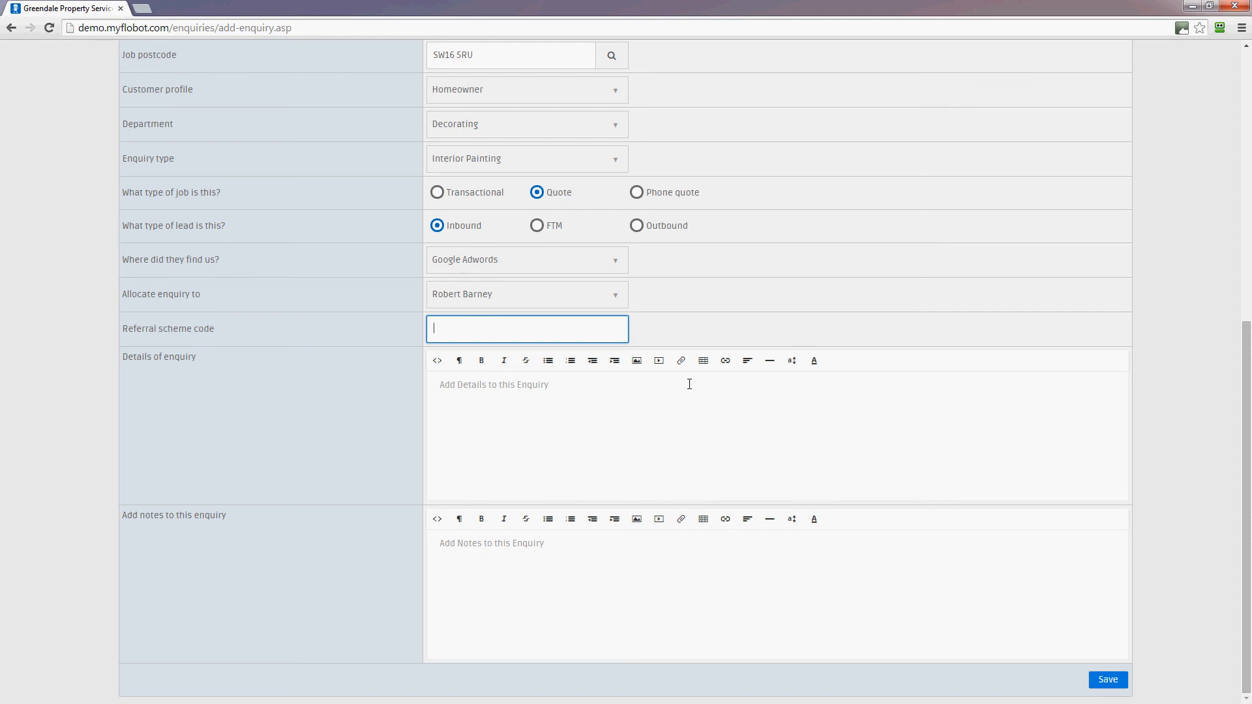
# - Enter 'Wants a decorating quote for an igloo.' as the enquiry details
pyautogui.click(607, 405)
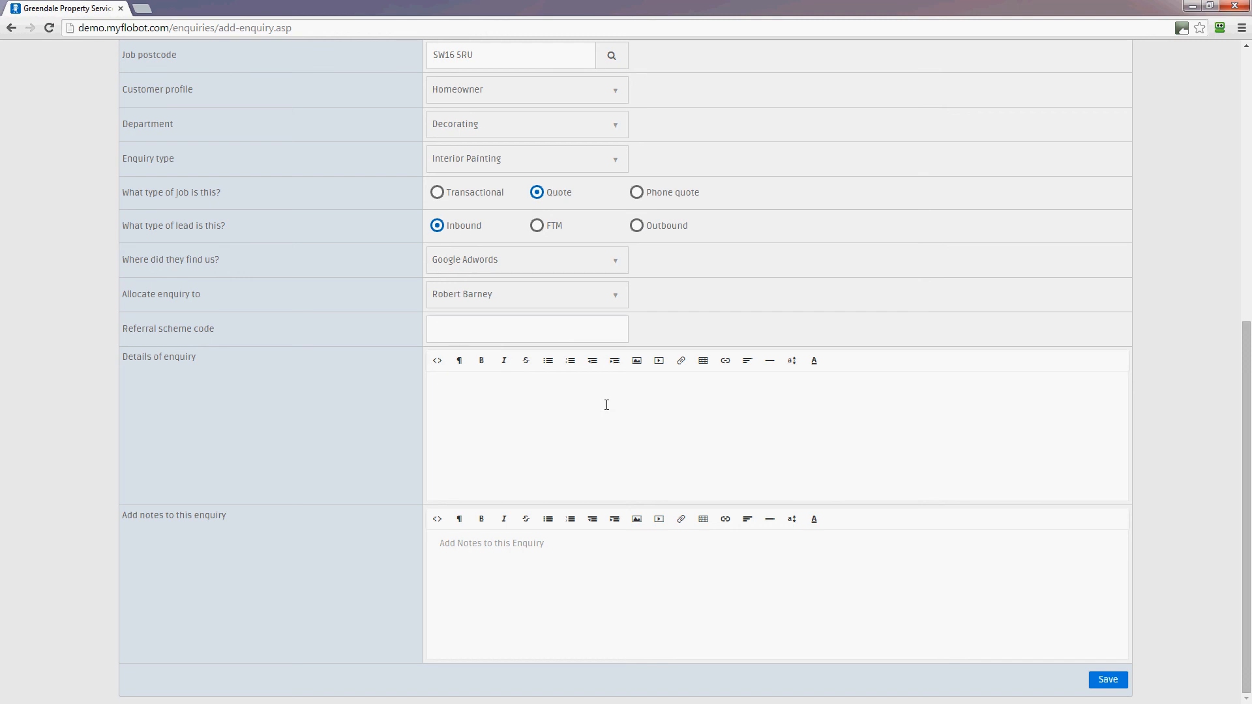
pyautogui.write('Wants a decorat')
pyautogui.write('ing quote')
pyautogui.write(' for a ')
pyautogui.write(' igloo.')
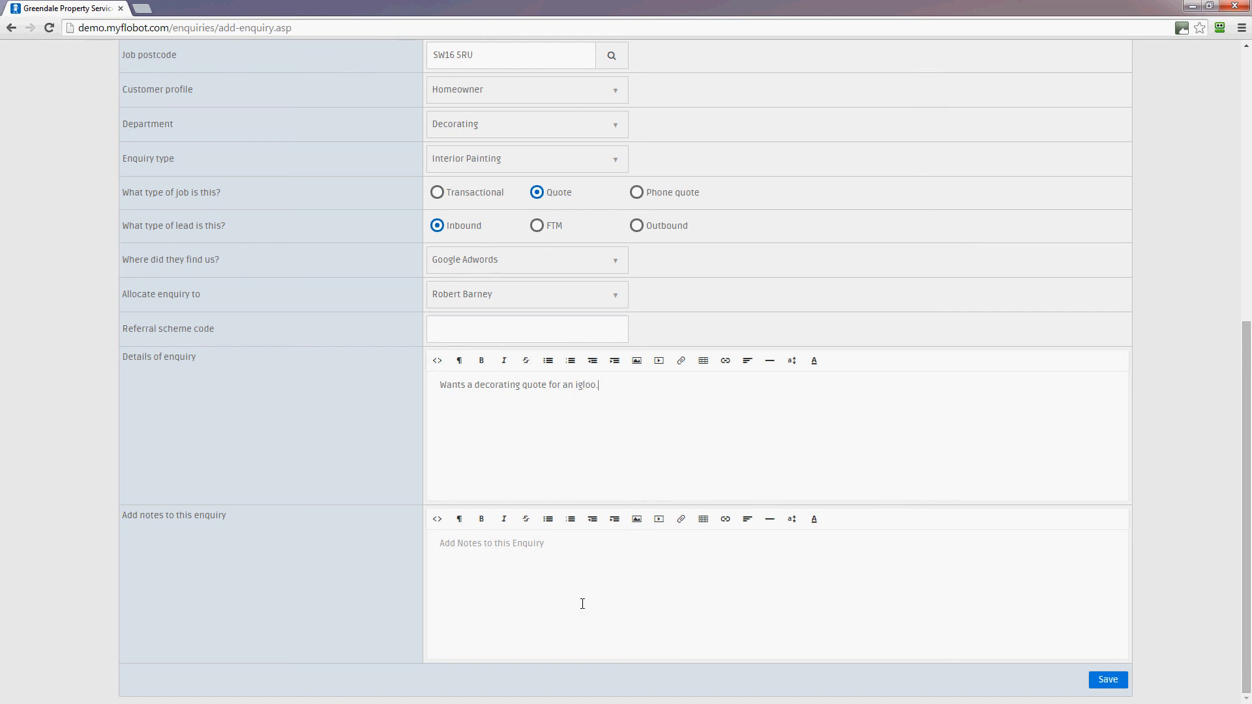
pyautogui.click(582, 604)
# - Save the enquiry and open its View enquiry page from the enquiries list
pyautogui.click(1117, 681)
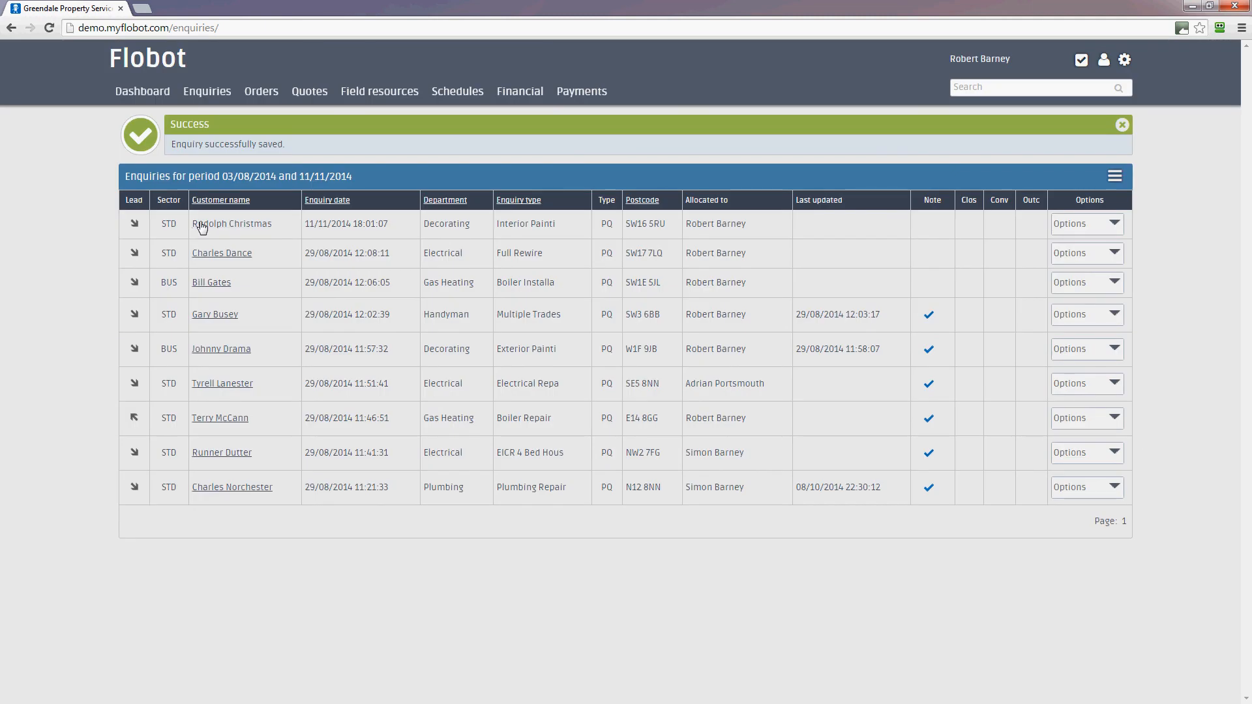
pyautogui.click(202, 225)
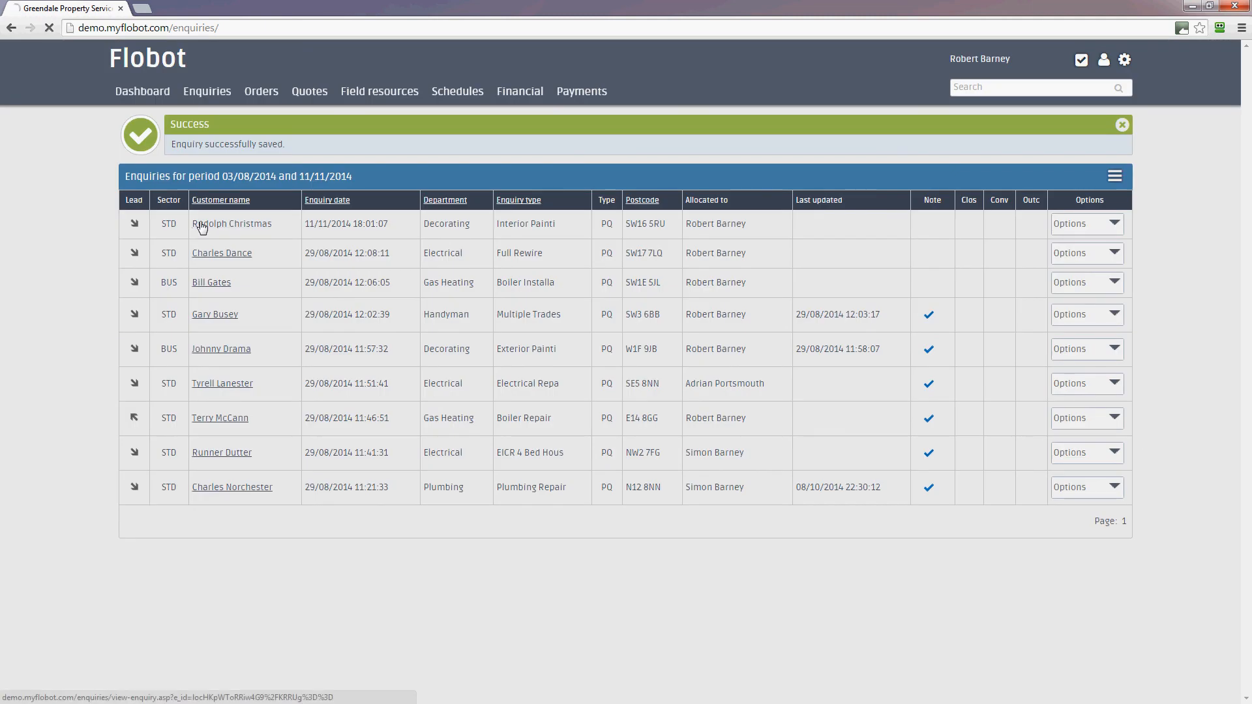
pyautogui.scroll(-1, 891, 343)
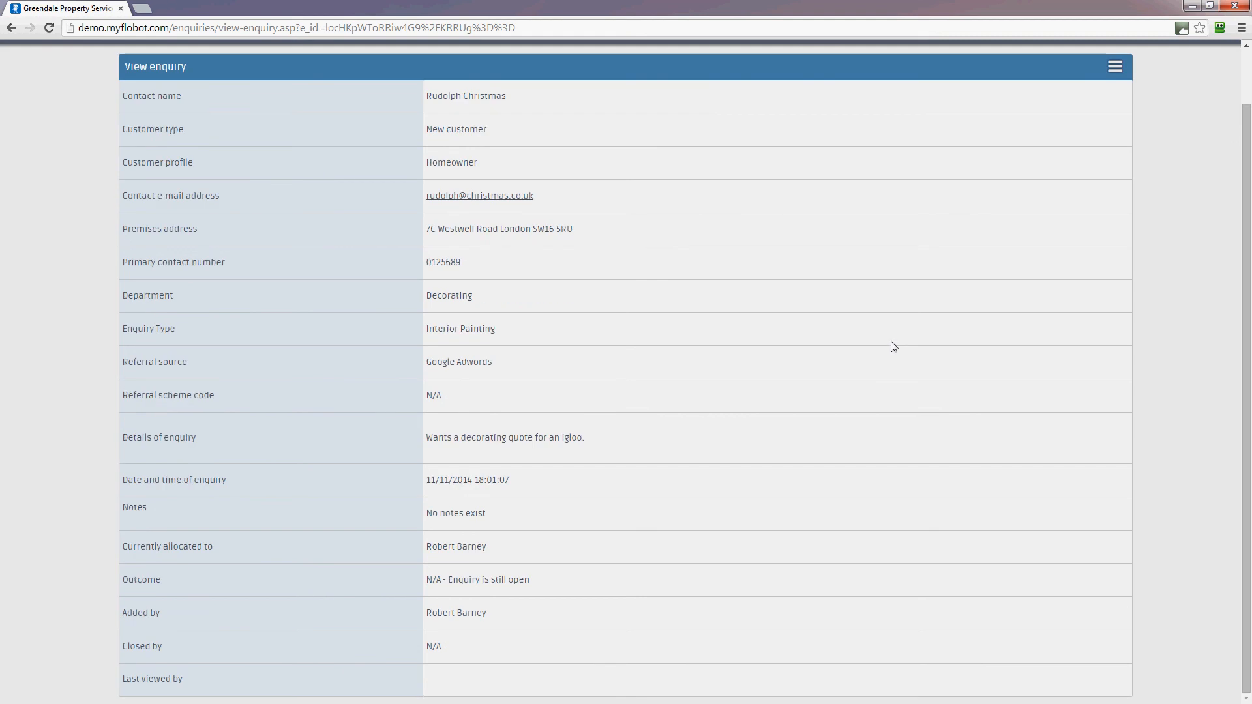
pyautogui.scroll(1, 894, 346)
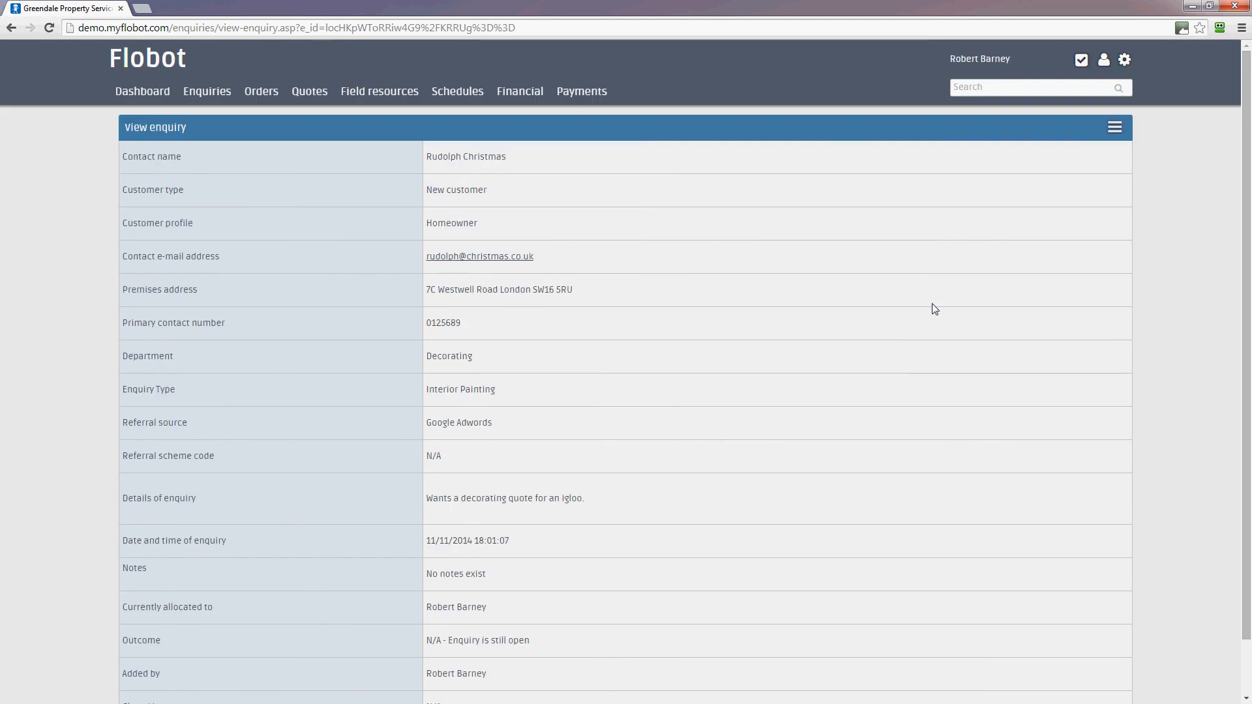
pyautogui.click(1116, 131)
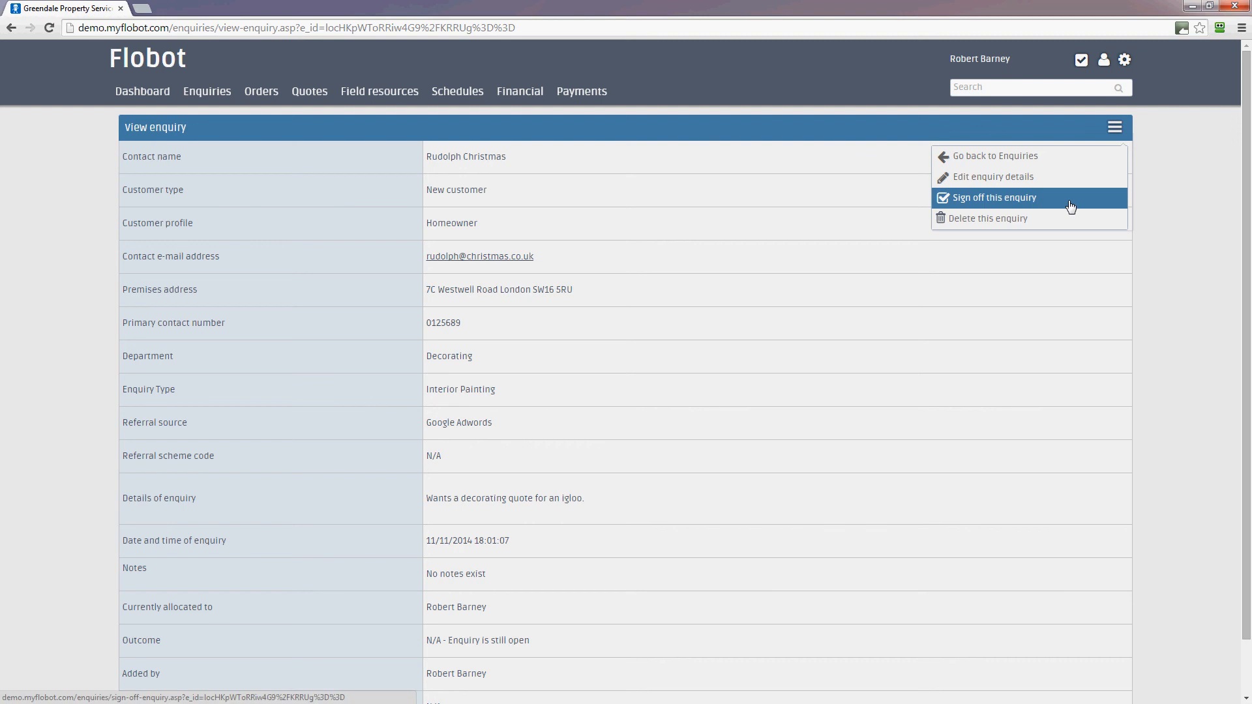
pyautogui.click(1141, 164)
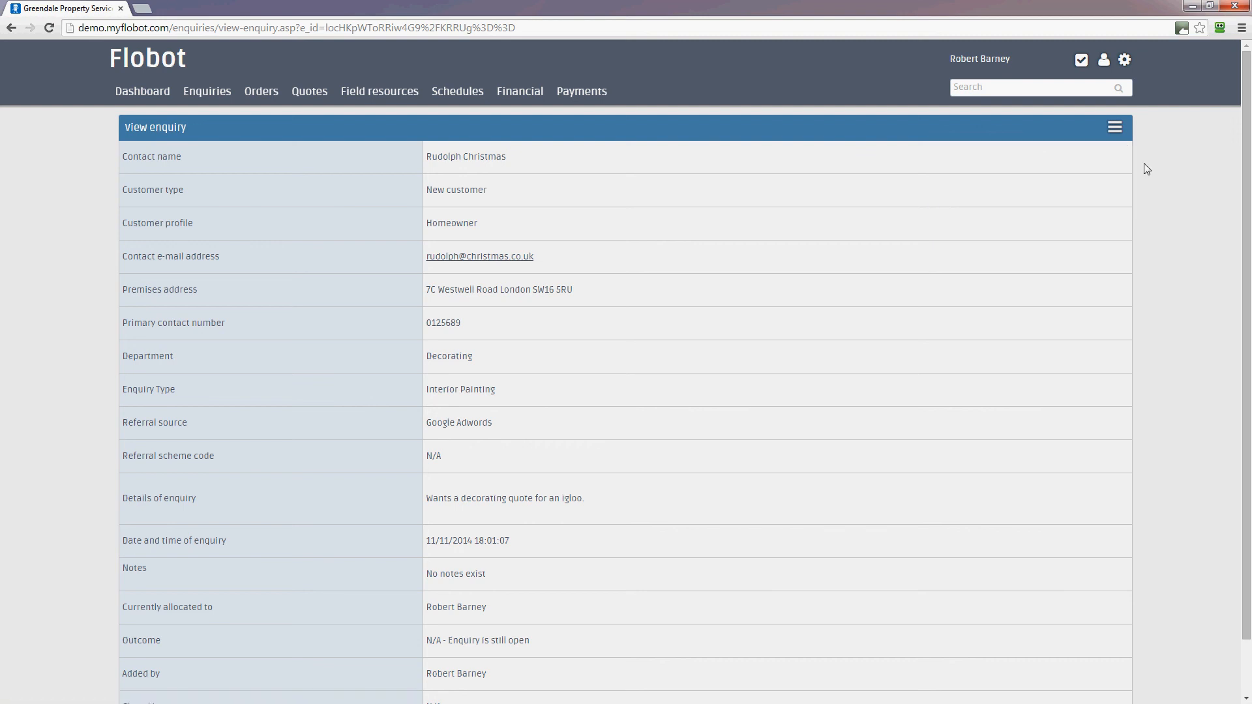